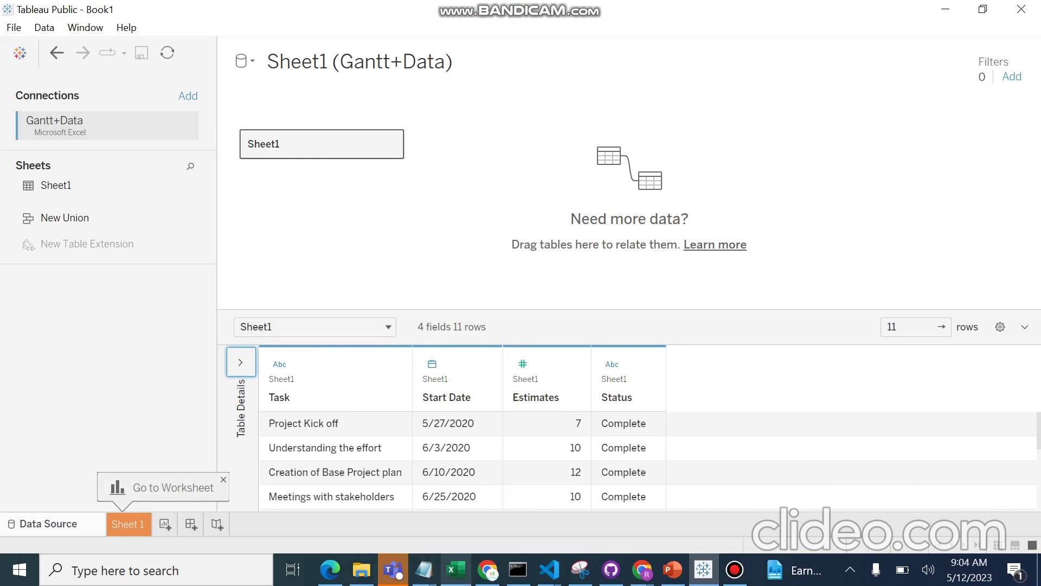
# - Review the source Gantt+Data workbook in Excel, and switch back to Tableau Public
pyautogui.moveTo(455, 569)
pyautogui.click(455, 499)
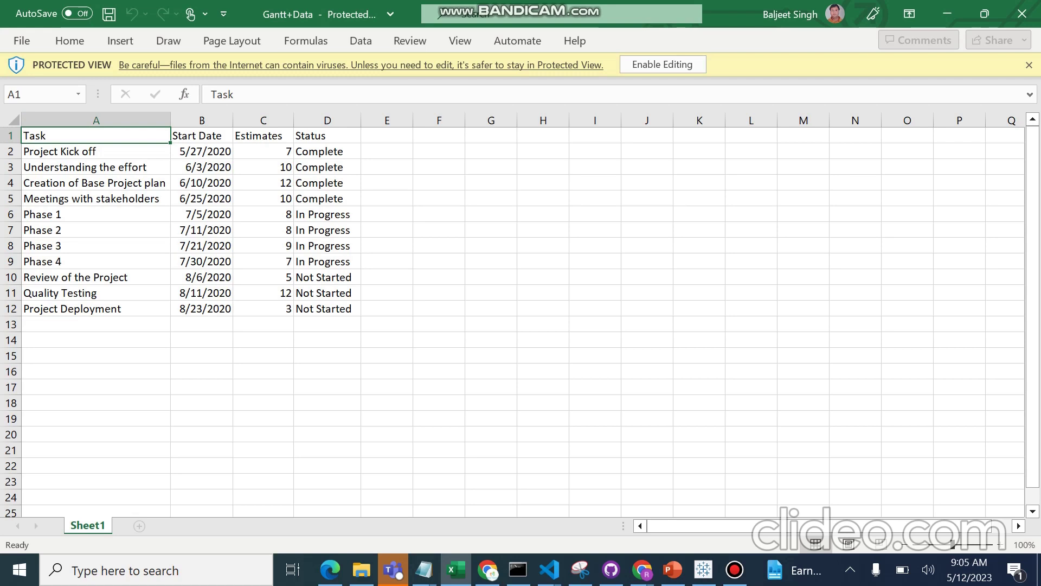
pyautogui.click(703, 570)
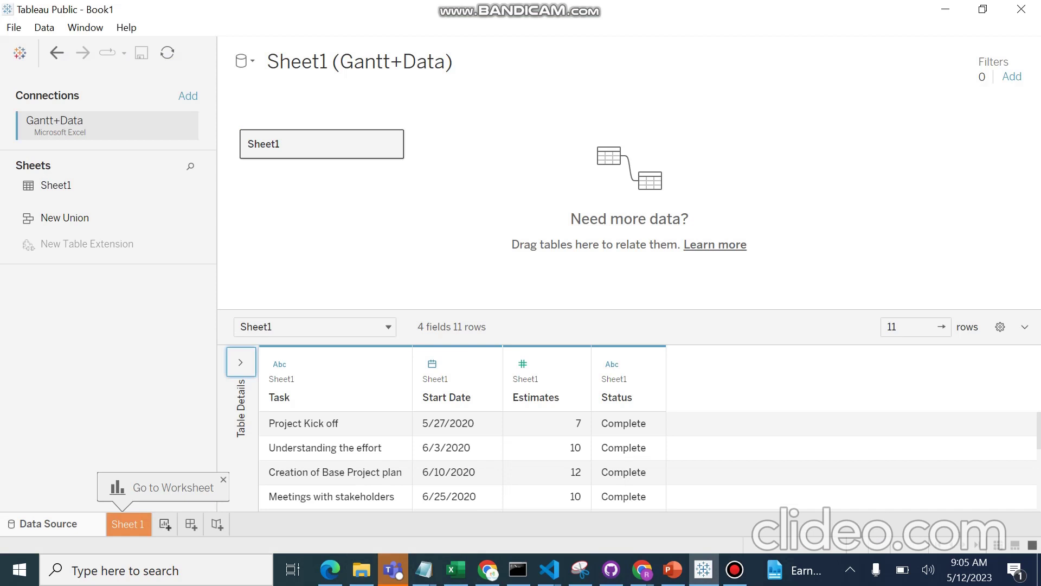
# - Add a second worksheet to the workbook and go to Sheet 1
pyautogui.click(165, 524)
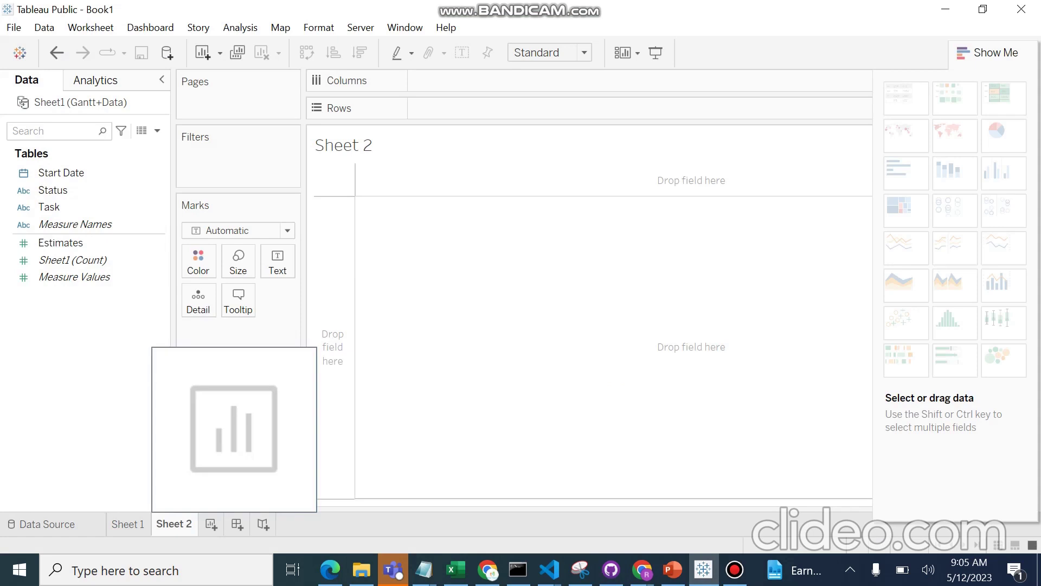
pyautogui.click(128, 524)
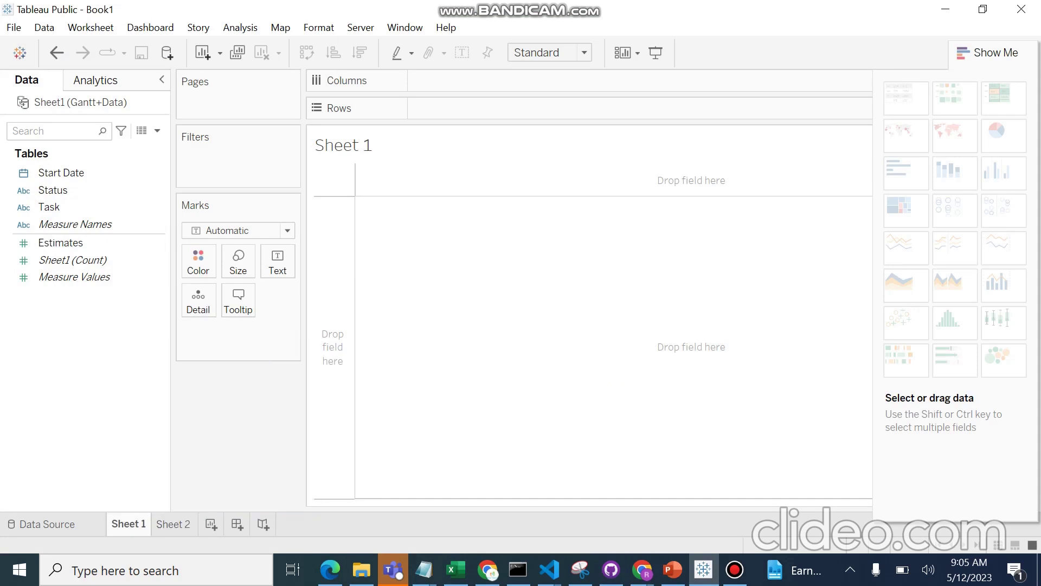
# - Place the Start Date field on the Columns shelf and set its date level to Day
pyautogui.click(61, 173)
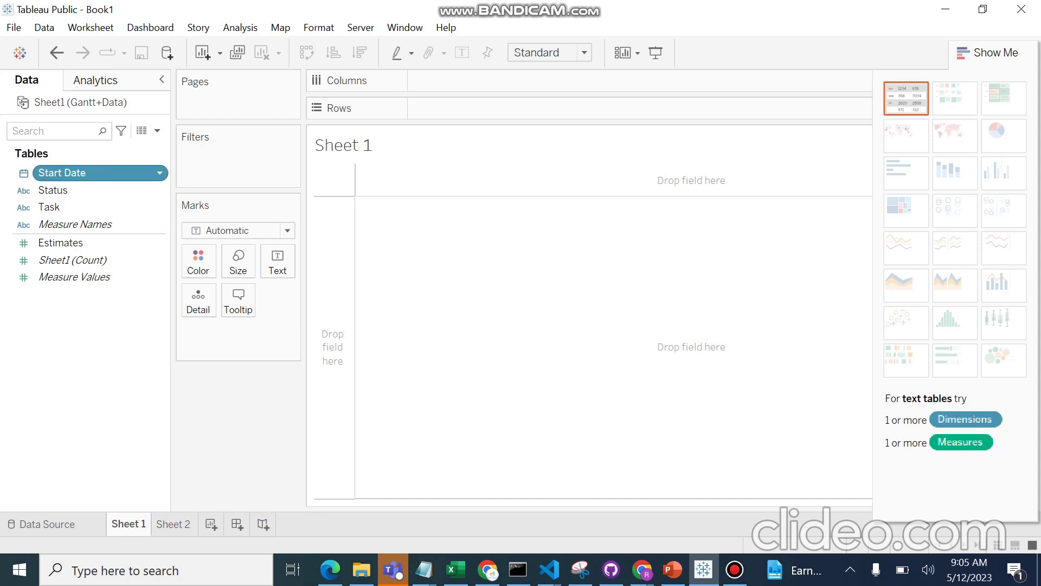
pyautogui.click(61, 173)
pyautogui.press('Escape')
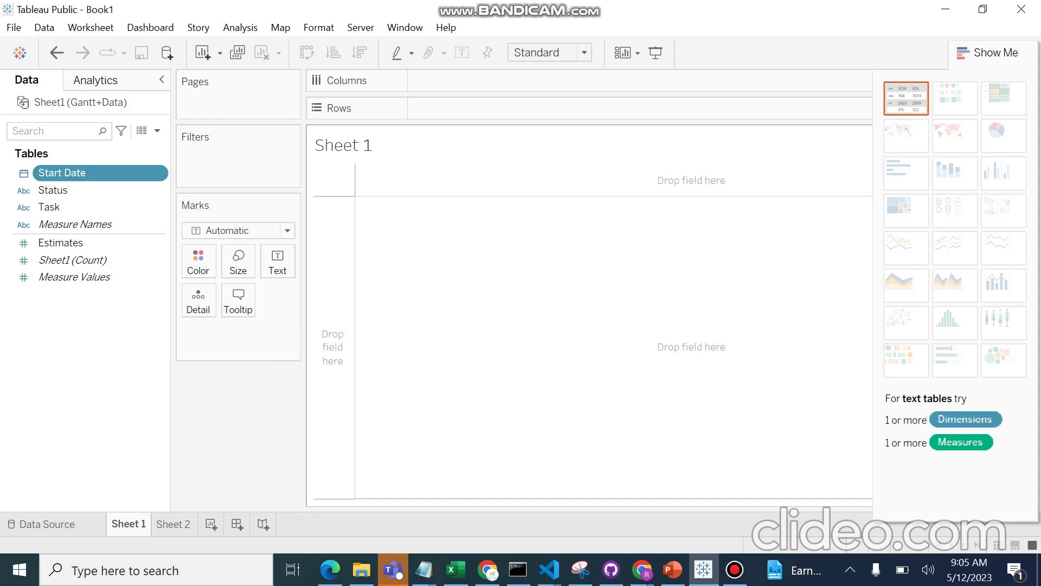
pyautogui.moveTo(62, 172)
pyautogui.mouseDown()
pyautogui.moveTo(95, 177)
pyautogui.moveTo(360, 88)
pyautogui.moveTo(442, 80)
pyautogui.mouseUp()
pyautogui.moveTo(350, 206)
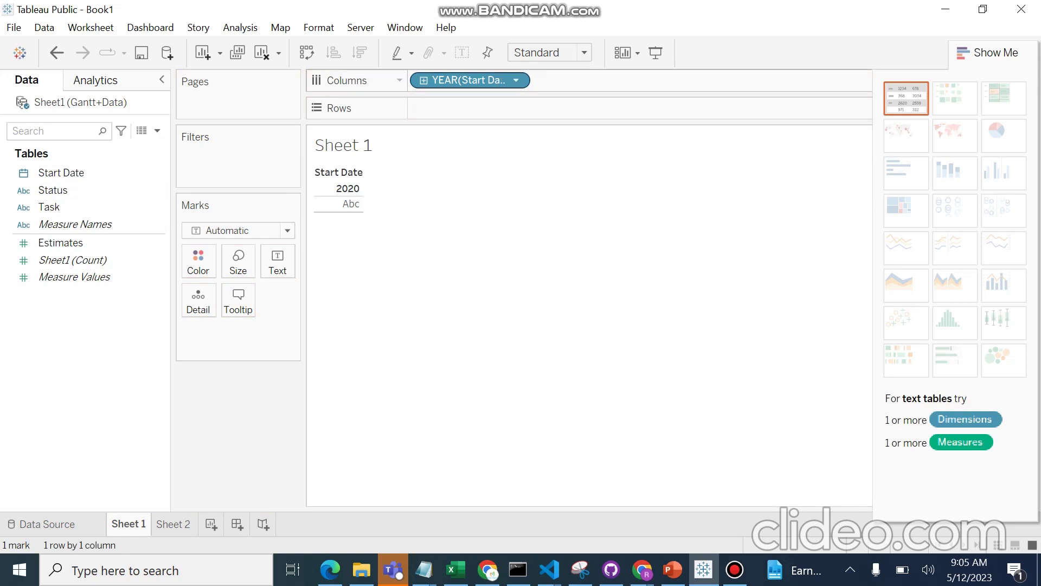
pyautogui.click(516, 80)
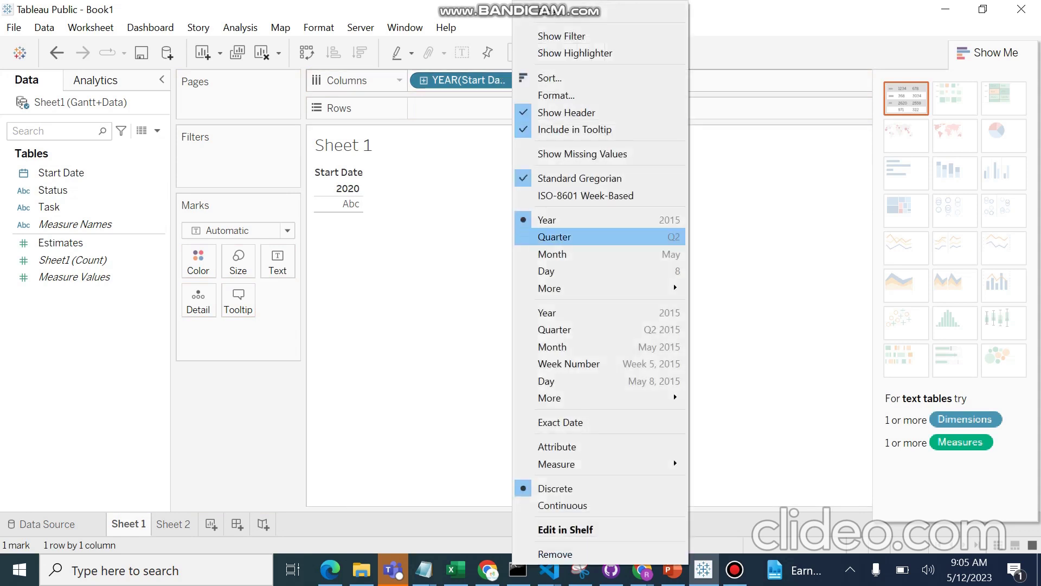
pyautogui.click(548, 271)
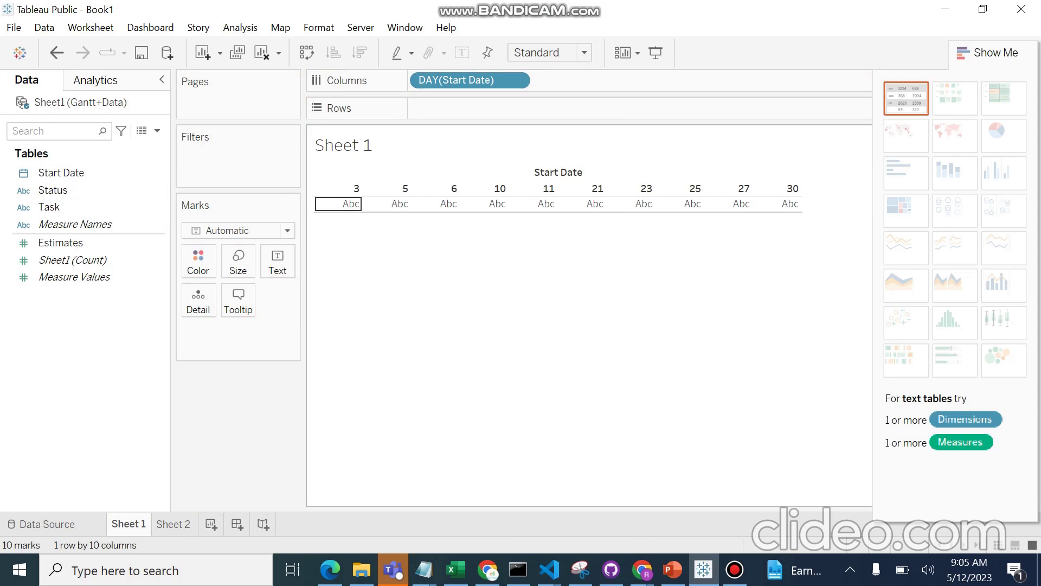
# - Place the Task field on the Rows shelf to list every task
pyautogui.click(54, 207)
pyautogui.moveTo(54, 206); pyautogui.dragTo(429, 107)
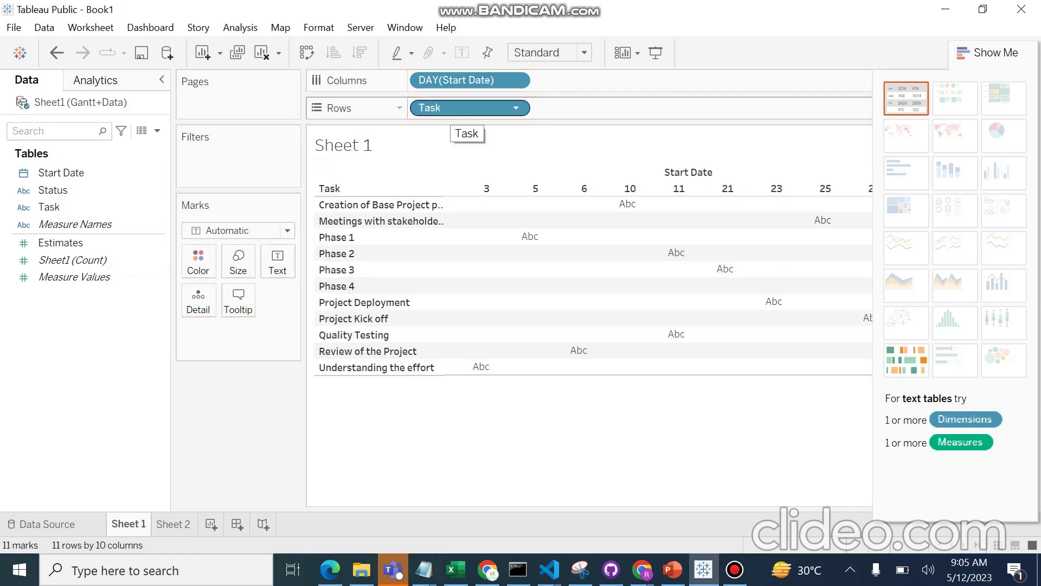
pyautogui.moveTo(534, 238)
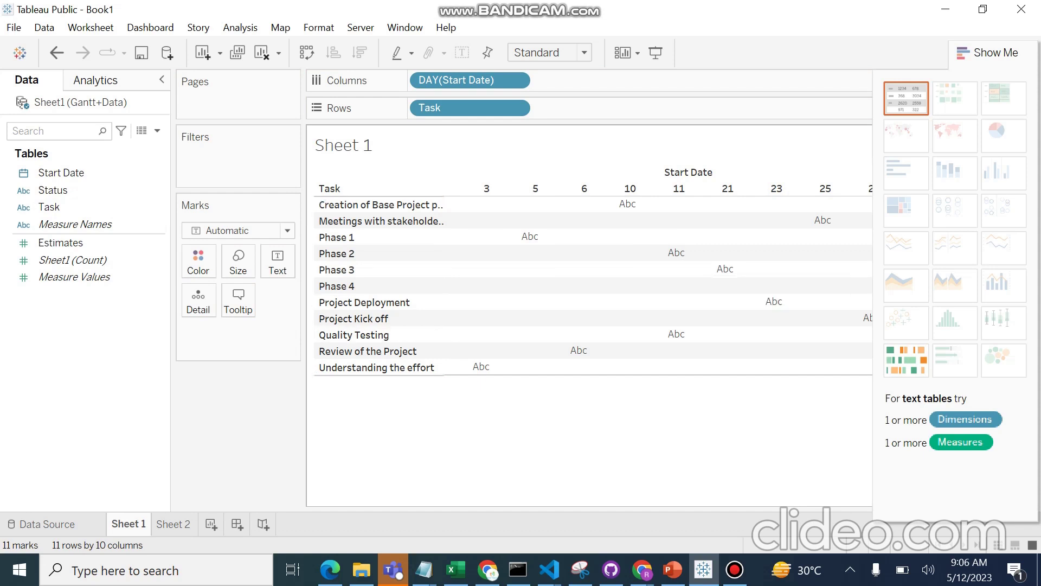
# - Assign the Estimates measure to the Size property of the marks
pyautogui.click(74, 276)
pyautogui.click(49, 207)
pyautogui.click(73, 260)
pyautogui.moveTo(60, 242); pyautogui.dragTo(238, 261)
pyautogui.click(60, 243)
pyautogui.moveTo(60, 242); pyautogui.dragTo(239, 259)
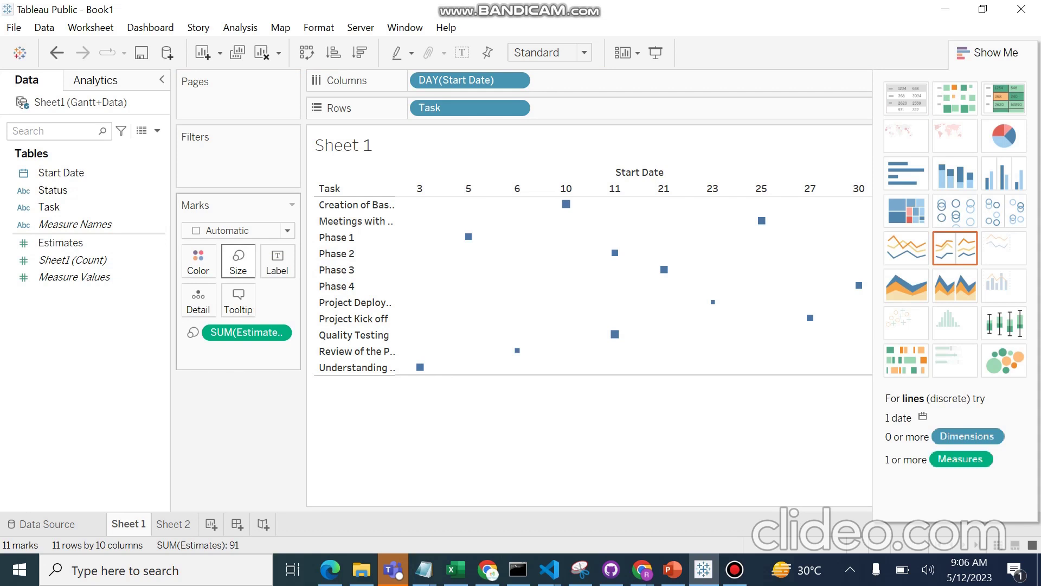
# - Enlarge the marks to slightly beyond the middle of the size range
pyautogui.click(238, 260)
pyautogui.moveTo(268, 301); pyautogui.dragTo(328, 301)
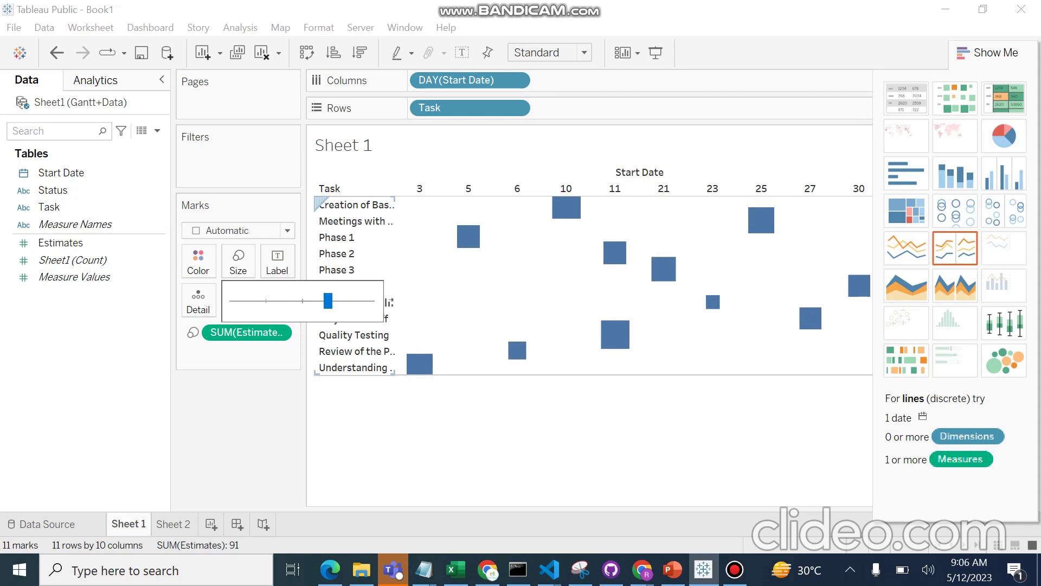
pyautogui.click(389, 302)
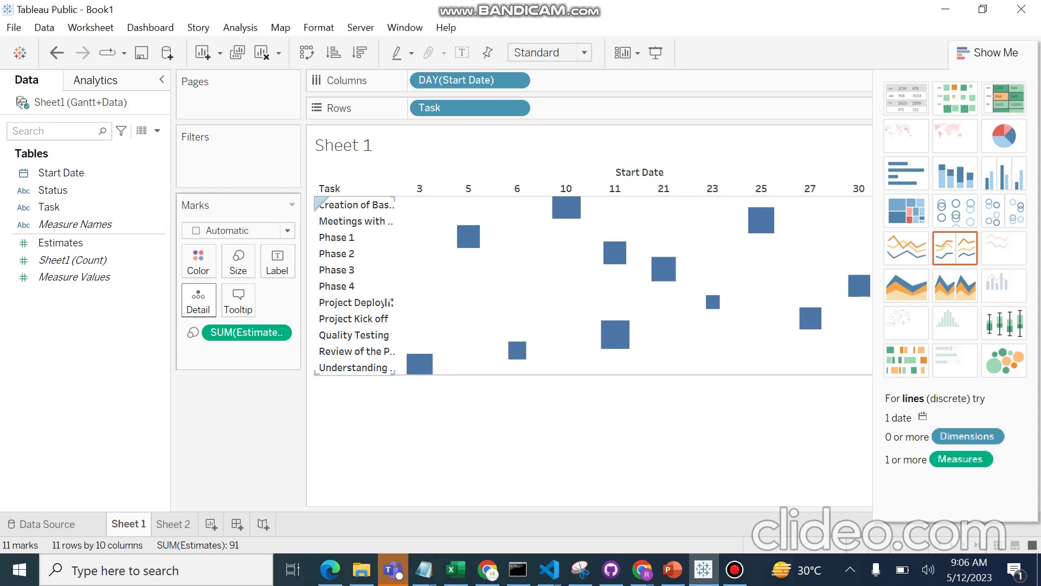
# - Try the Polygon mark type on the chart, and undo the change
pyautogui.click(239, 230)
pyautogui.click(238, 230)
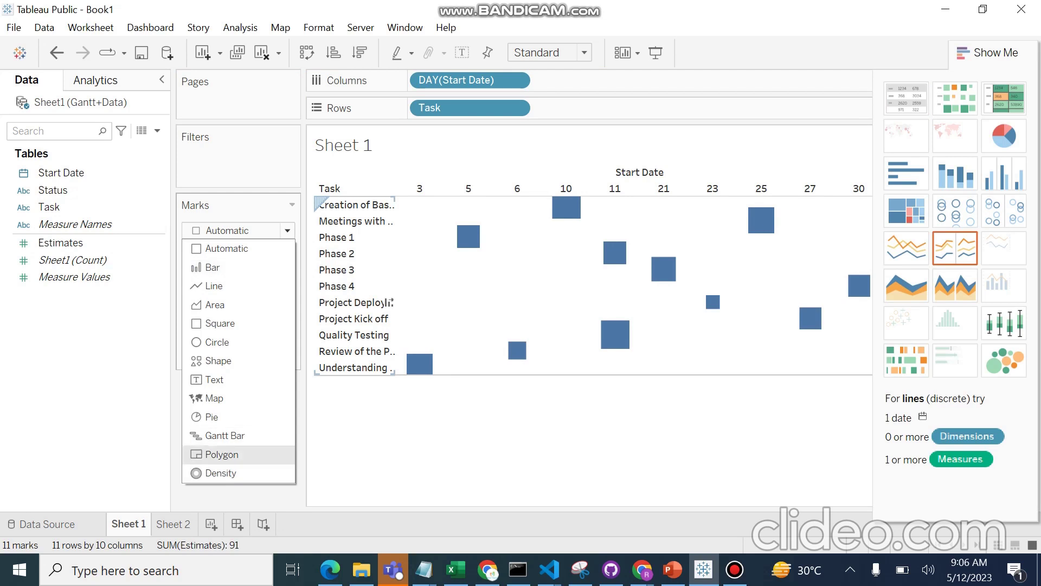
pyautogui.click(222, 454)
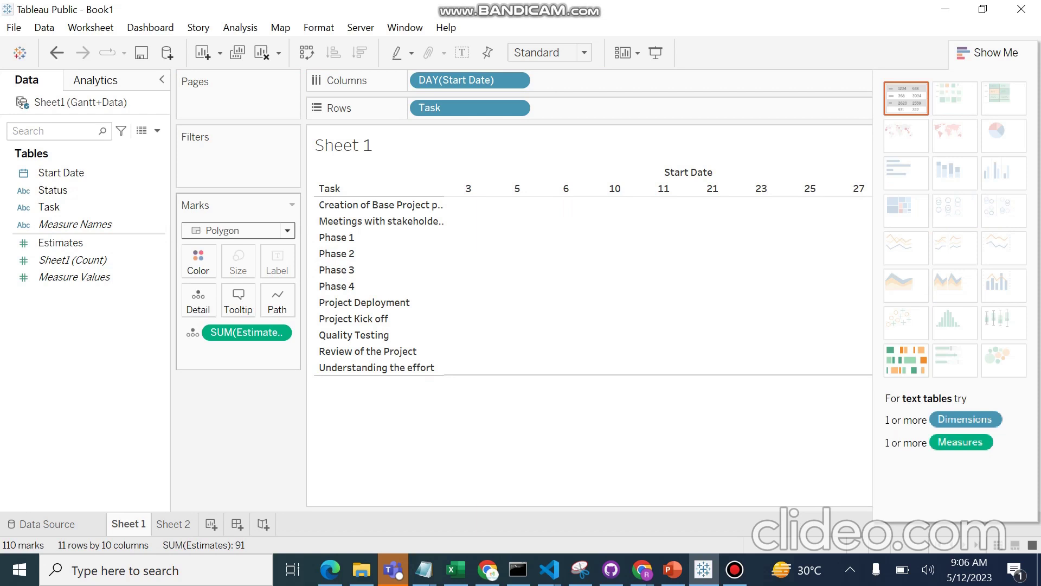
pyautogui.hotkey('ctrl', 'z')
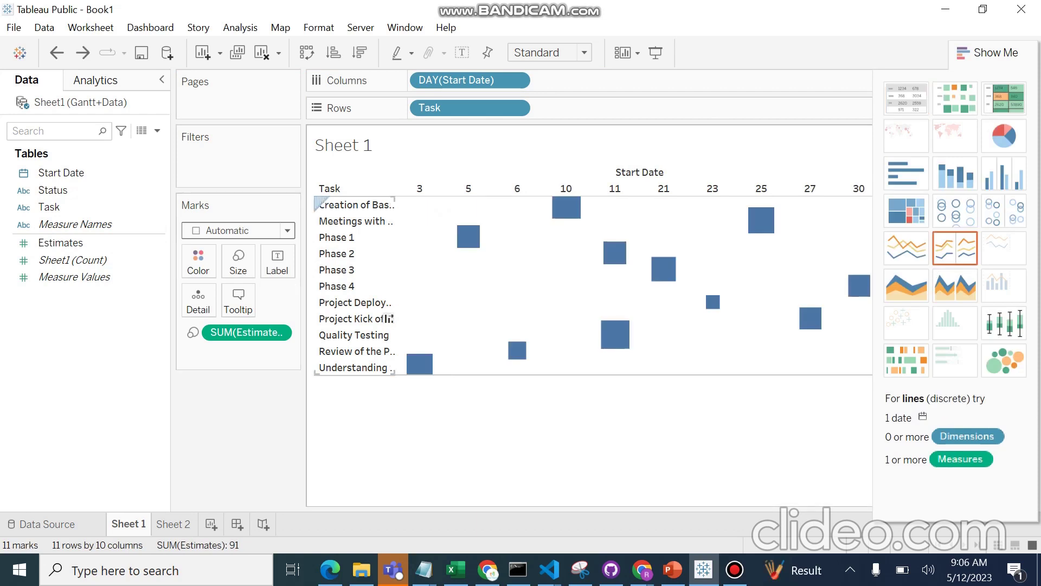
# - Hide the Show Me pane and start a new calculated field named End Date
pyautogui.hotkey('ctrl', '1')
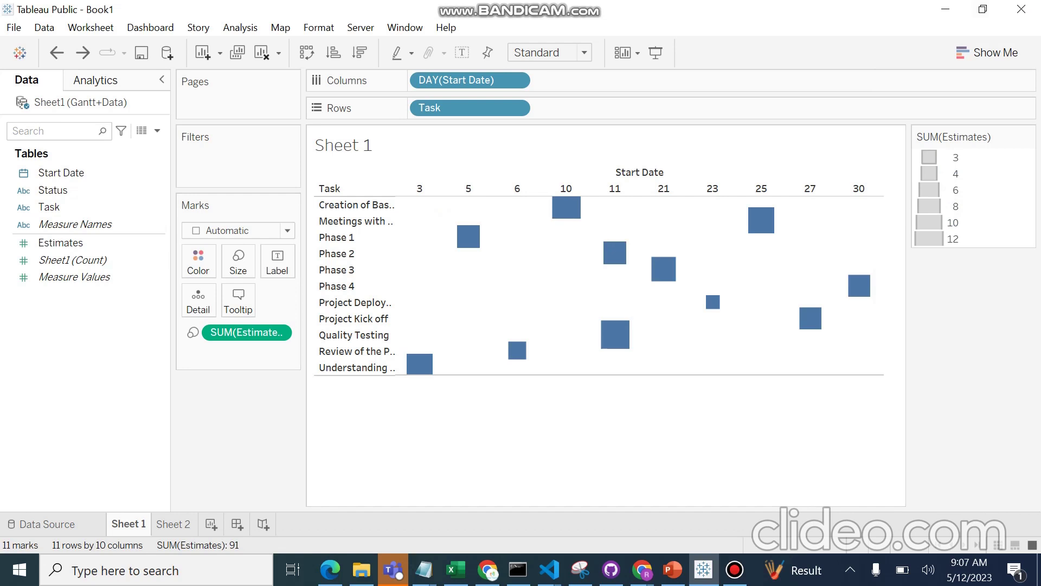
pyautogui.click(157, 130)
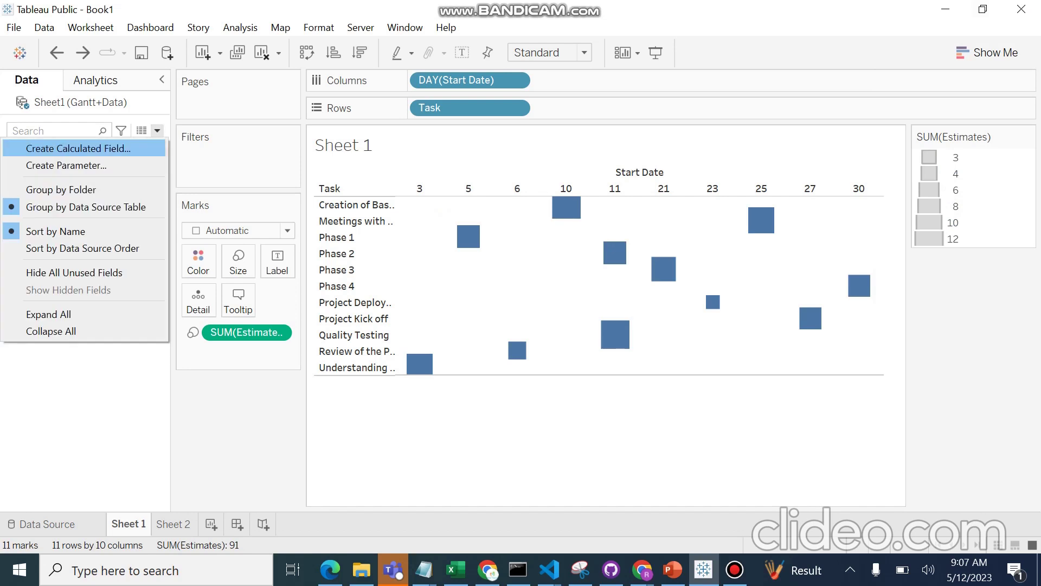
pyautogui.click(78, 148)
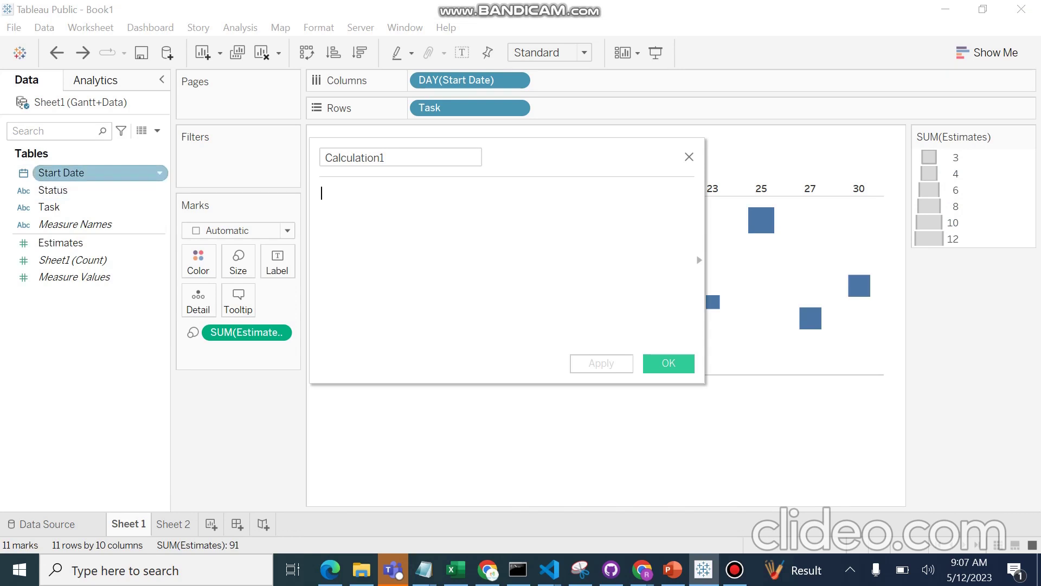
pyautogui.click(385, 157)
pyautogui.hotkey('ctrl', 'a')
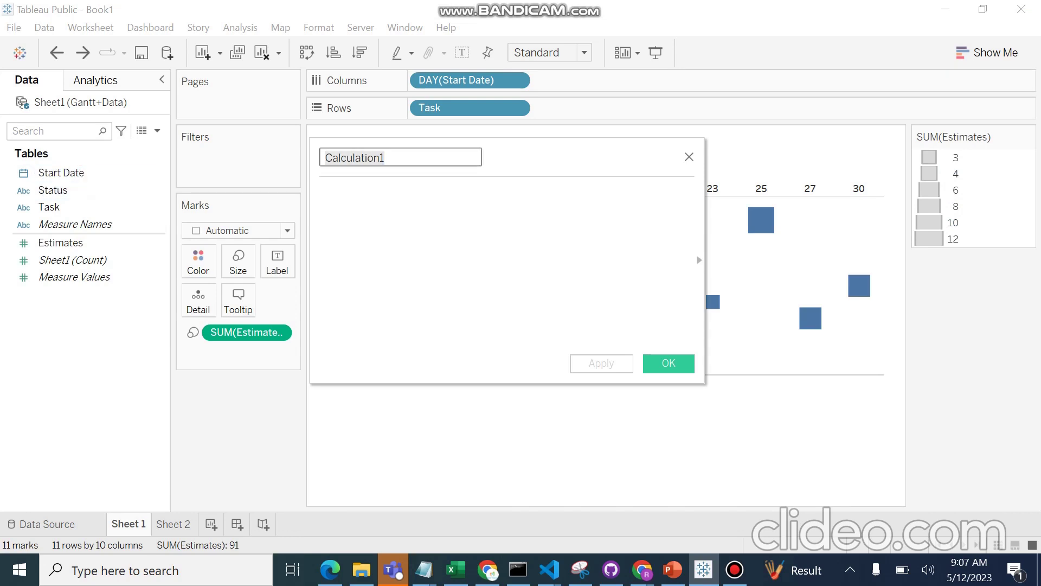
pyautogui.write('En')
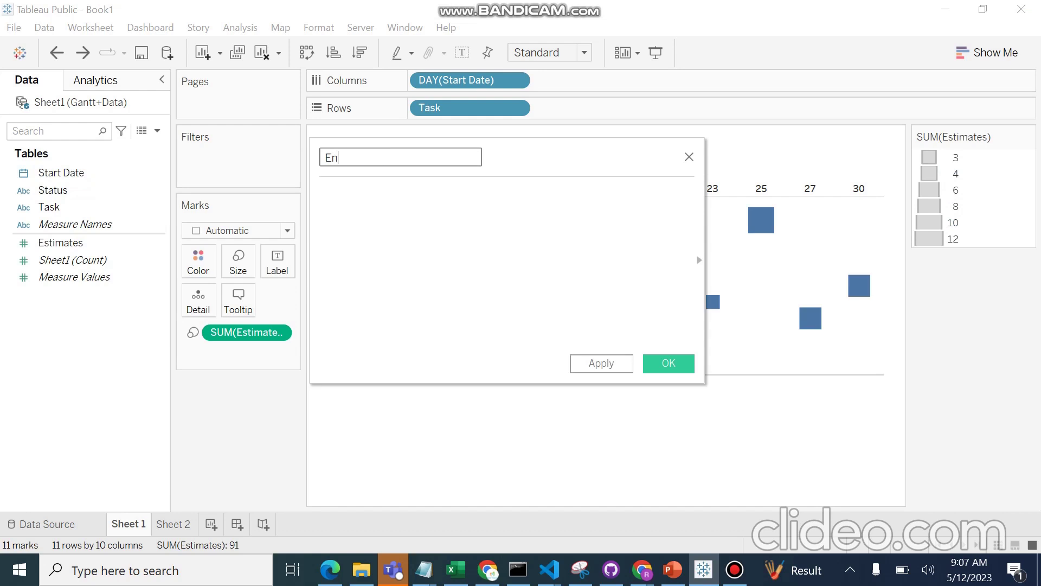
pyautogui.write('d Date')
# - Enter the formula DATEADD("day",[Estimates], [Start Date]) for the End Date field, and apply and save the calculation
pyautogui.click(321, 193)
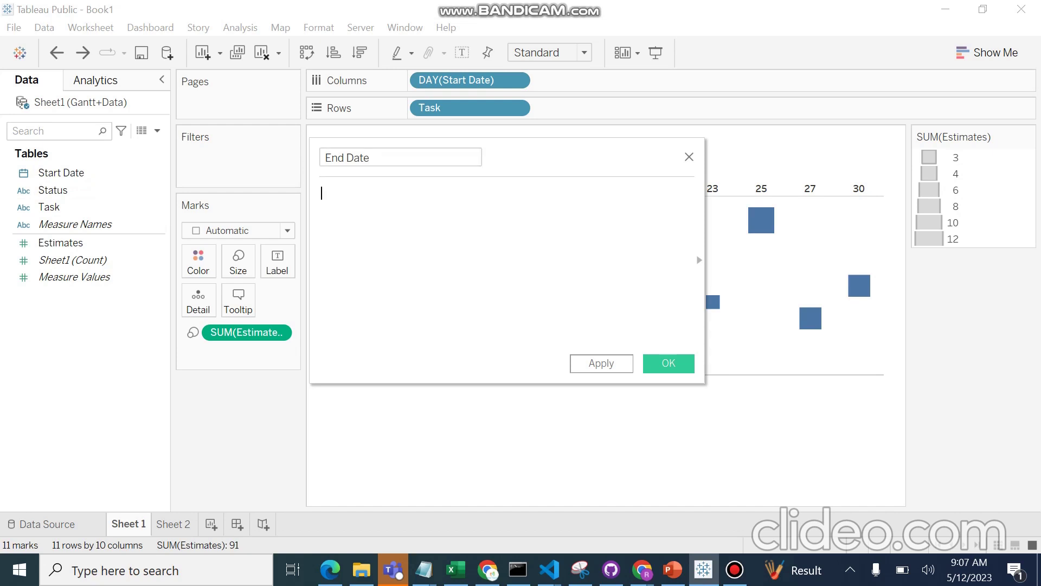
pyautogui.write('D')
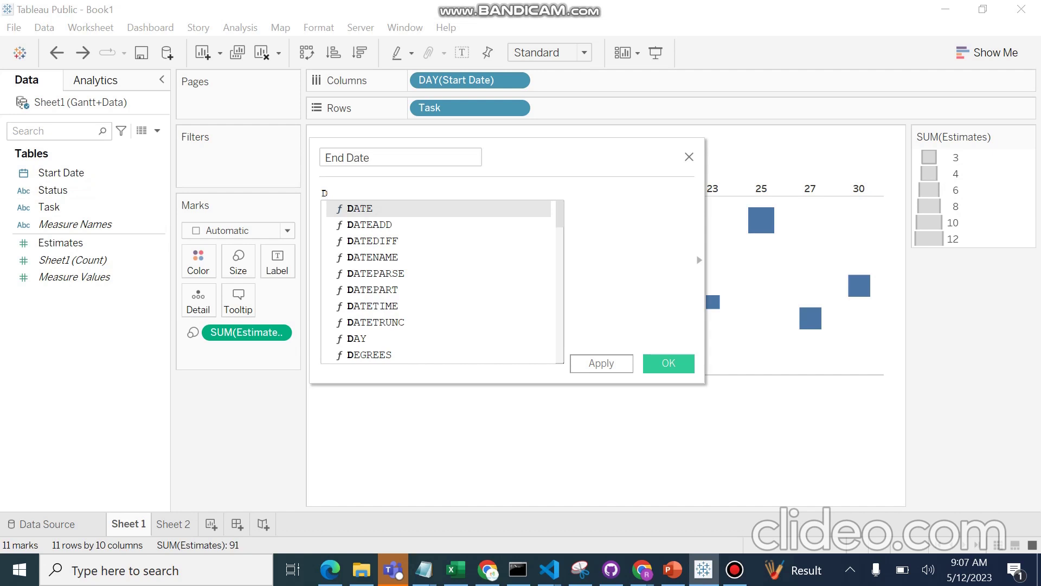
pyautogui.press('Down')
pyautogui.press('Return')
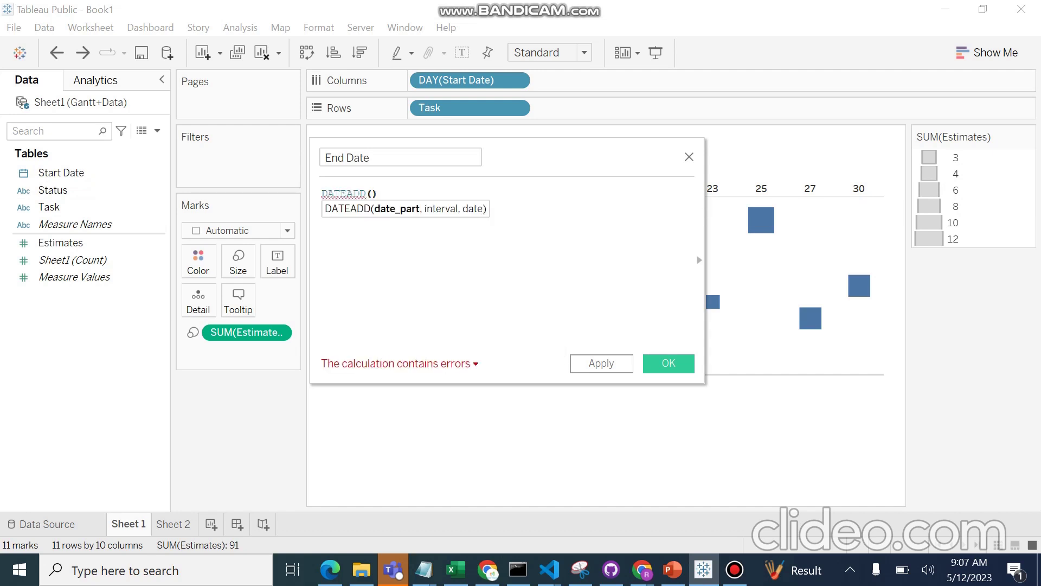
pyautogui.write('"day",E')
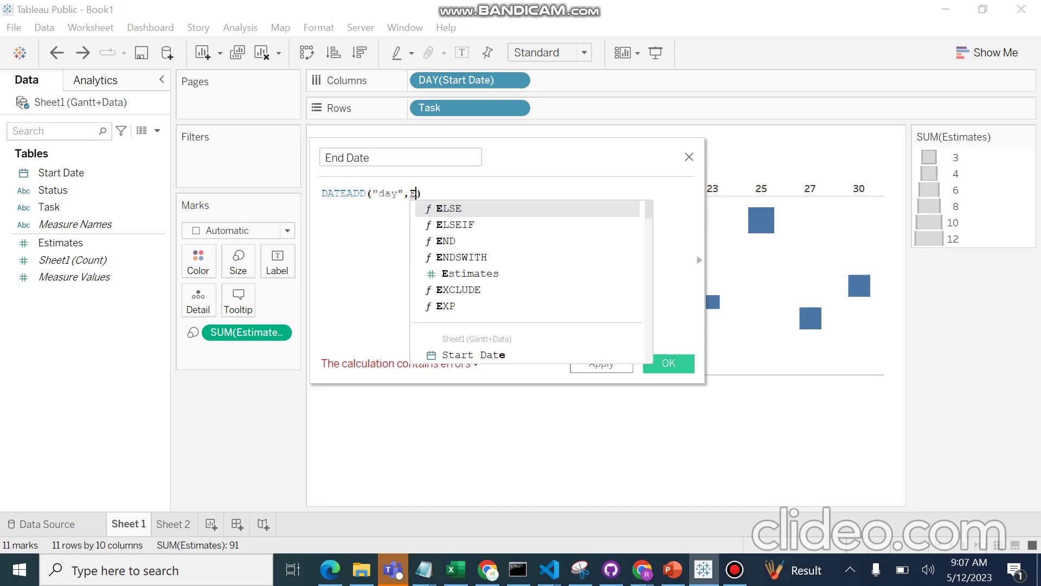
pyautogui.click(470, 273)
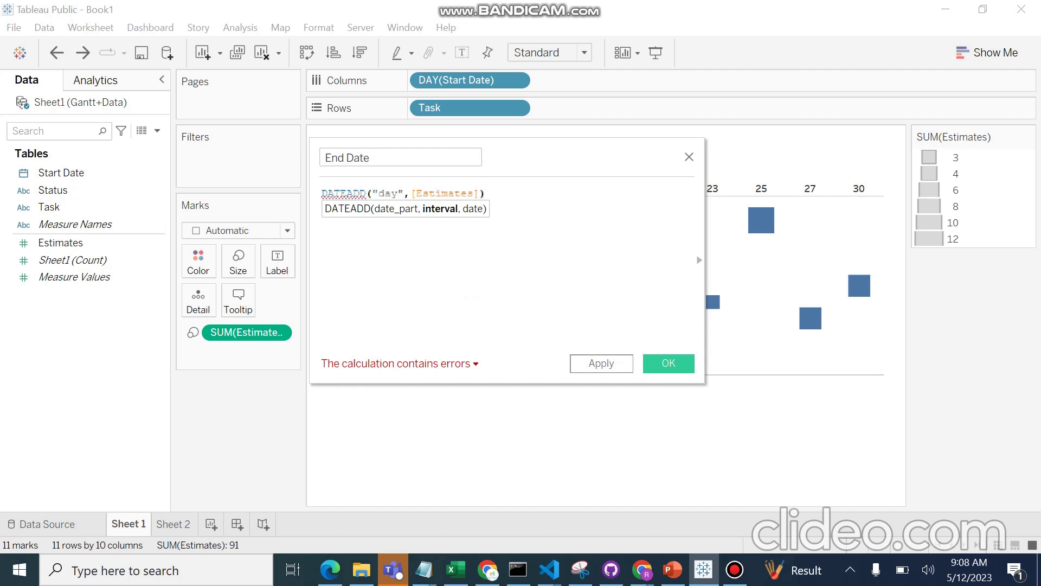
pyautogui.write(',')
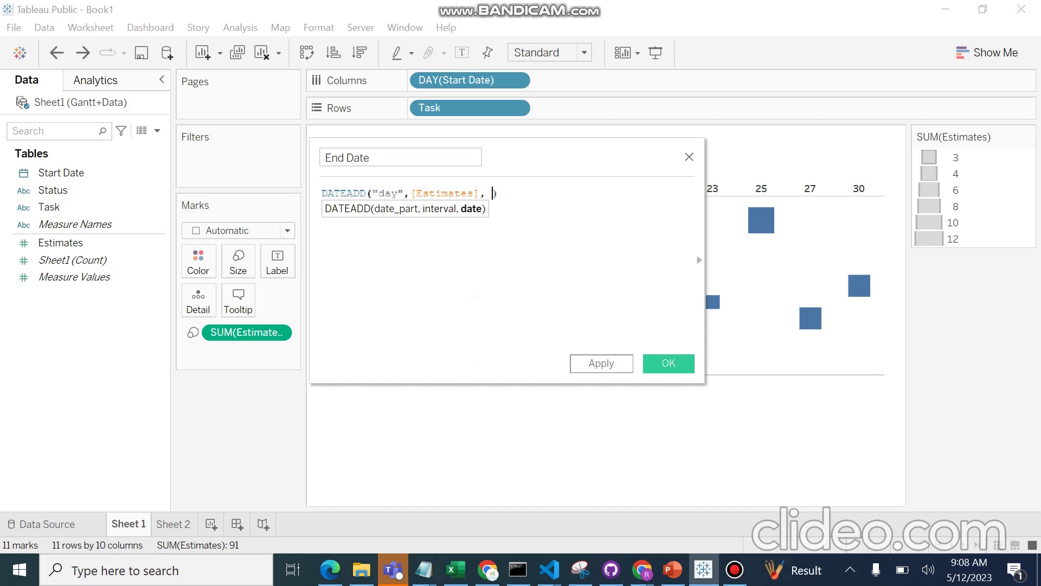
pyautogui.write(' S')
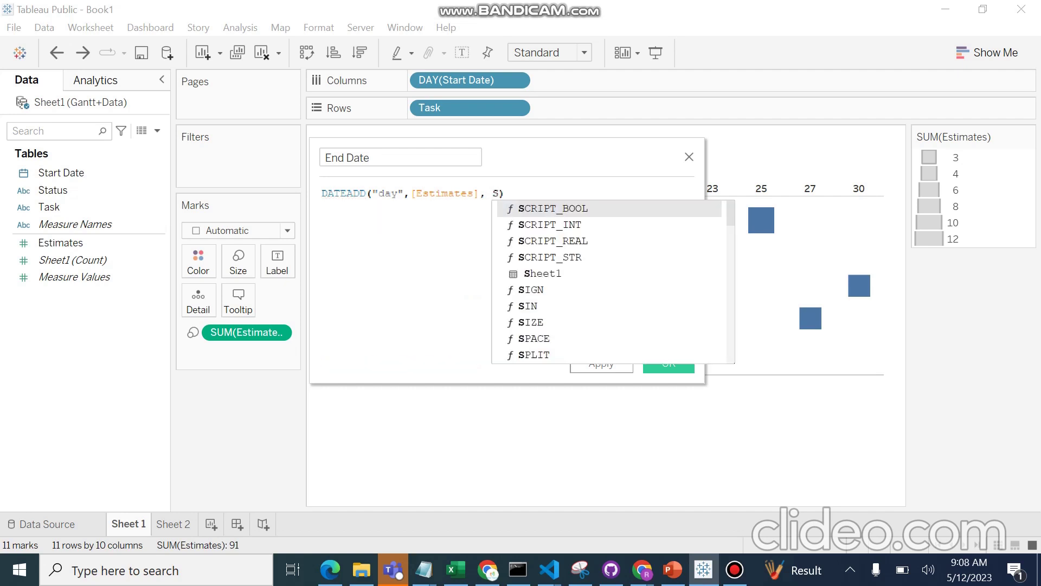
pyautogui.write('t')
pyautogui.press('Return')
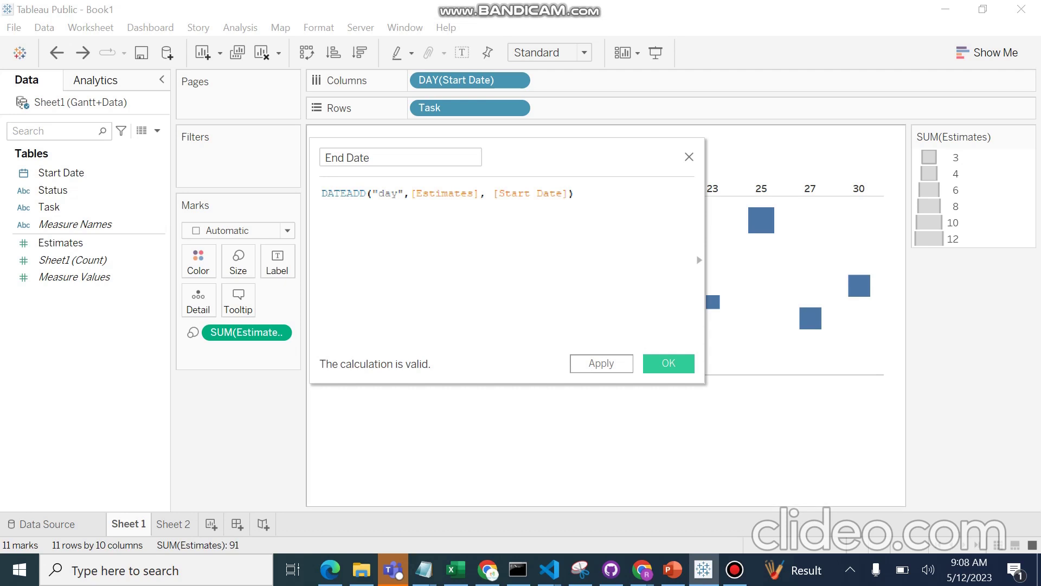
pyautogui.click(601, 363)
pyautogui.click(668, 363)
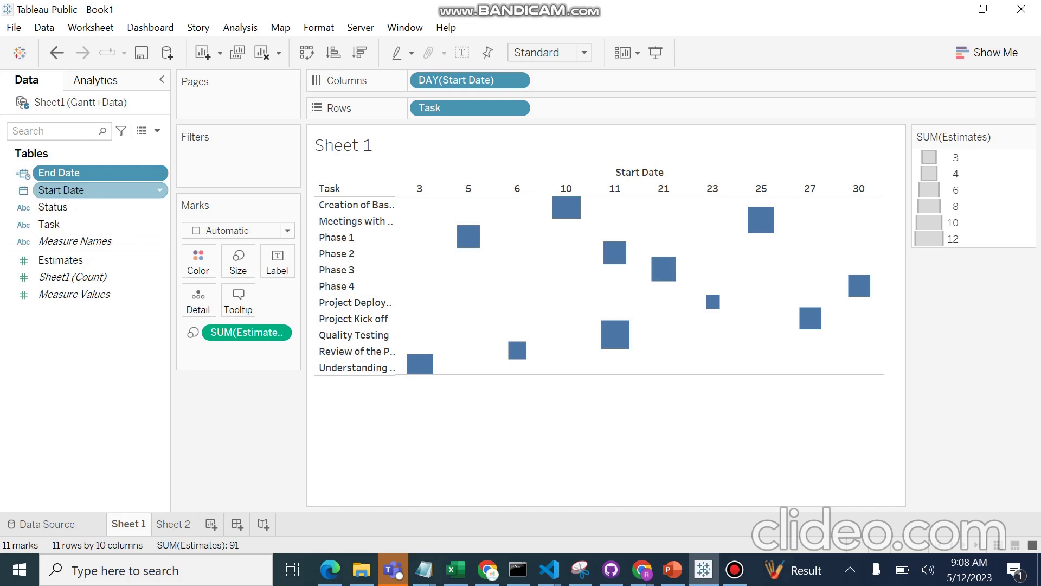
# - Add the Start Date field as a label on the marks
pyautogui.moveTo(65, 190); pyautogui.dragTo(277, 258)
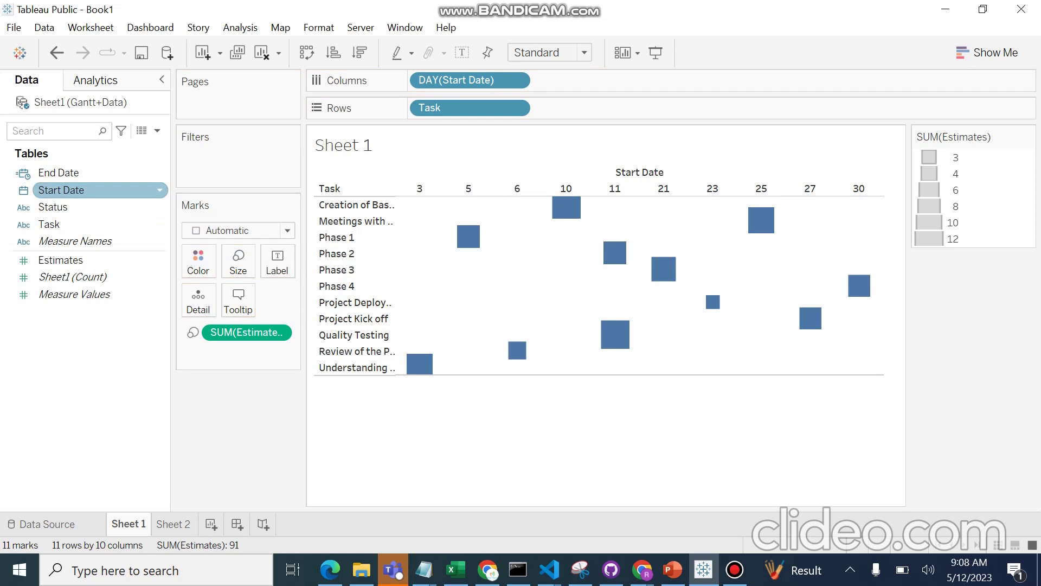
pyautogui.moveTo(65, 190); pyautogui.dragTo(277, 261)
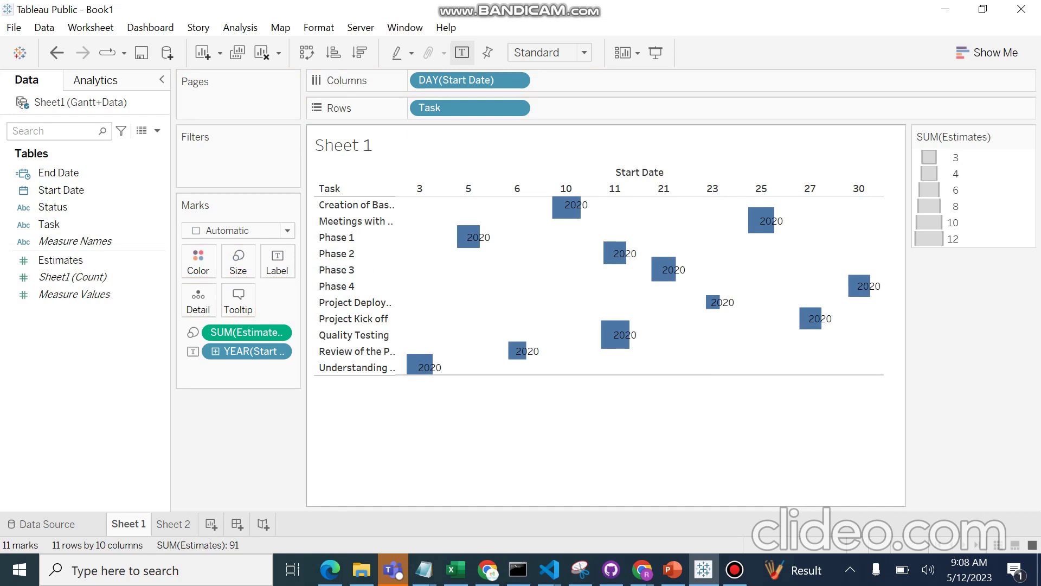
pyautogui.moveTo(569, 212)
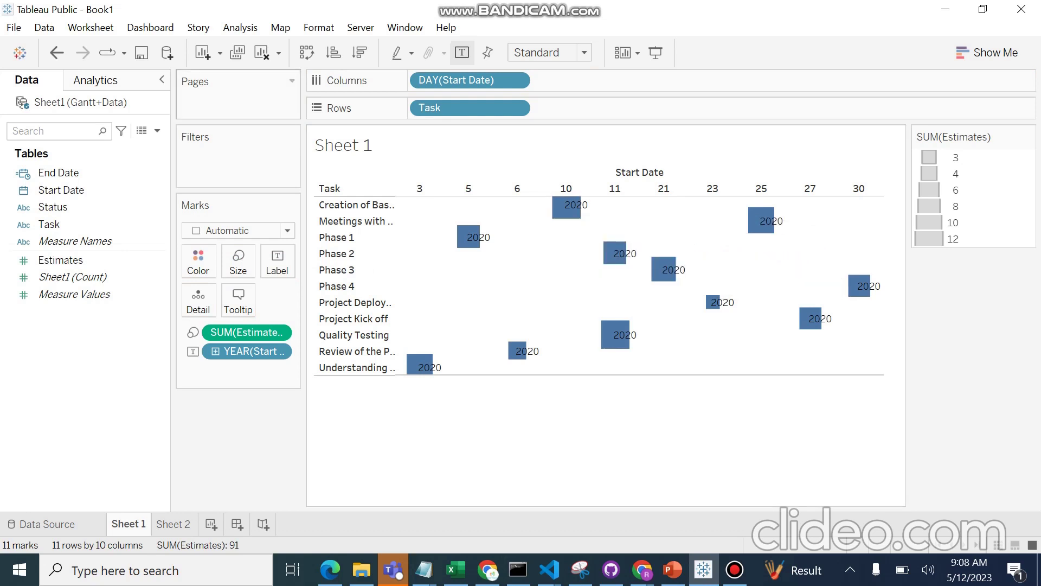
# - Add the End Date field as a second label on the marks
pyautogui.click(61, 190)
pyautogui.click(59, 172)
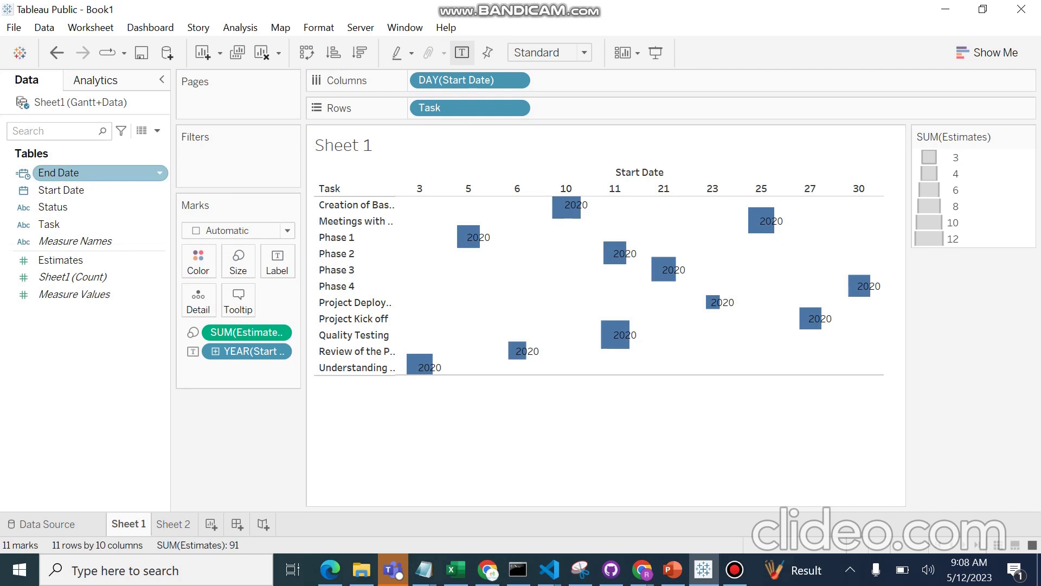
pyautogui.moveTo(59, 172); pyautogui.dragTo(277, 261)
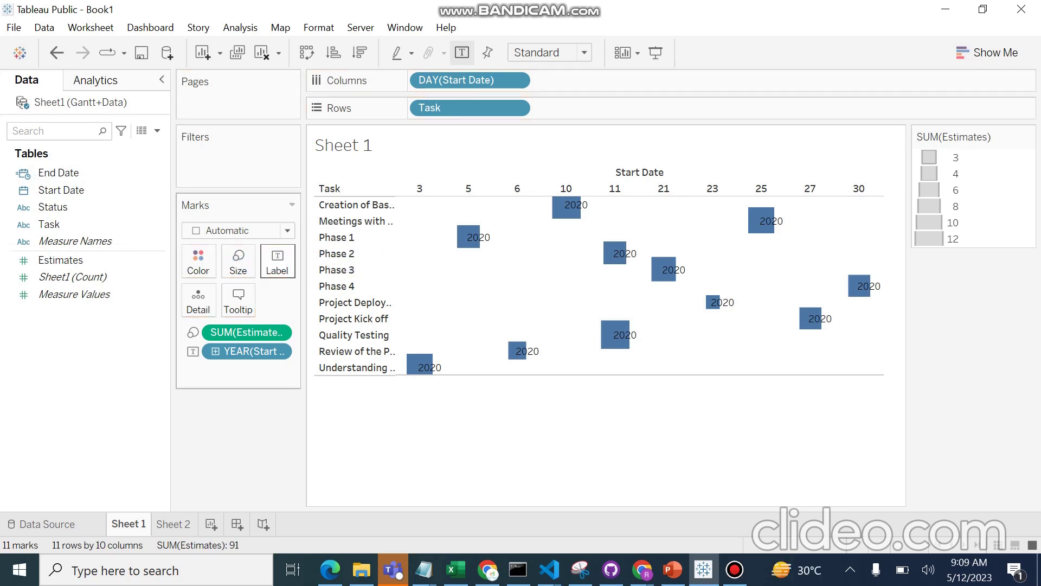
pyautogui.click(61, 189)
pyautogui.click(59, 172)
pyautogui.moveTo(58, 172); pyautogui.dragTo(277, 265)
pyautogui.moveTo(471, 242)
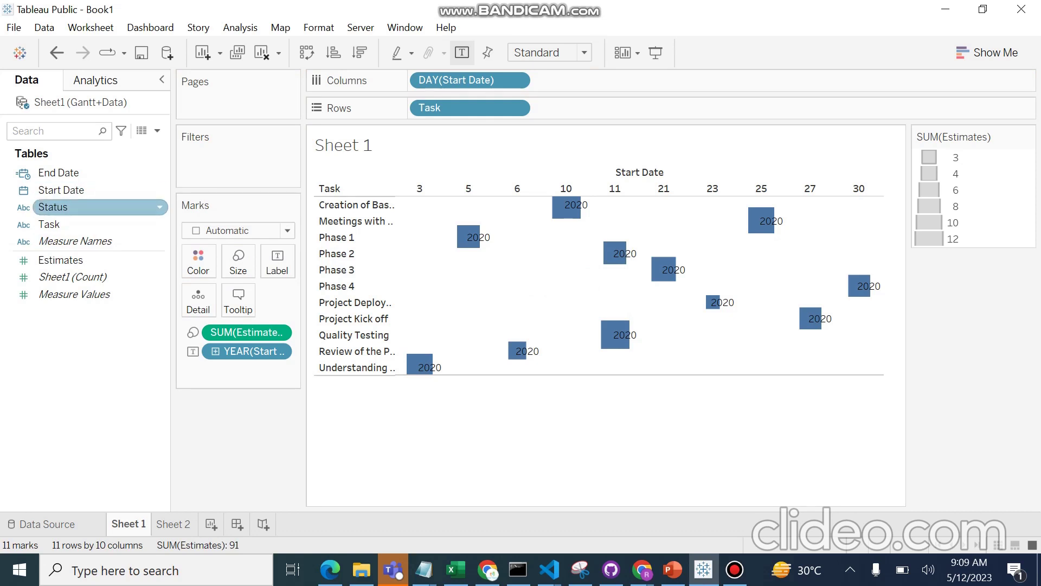
pyautogui.moveTo(60, 172); pyautogui.dragTo(259, 259)
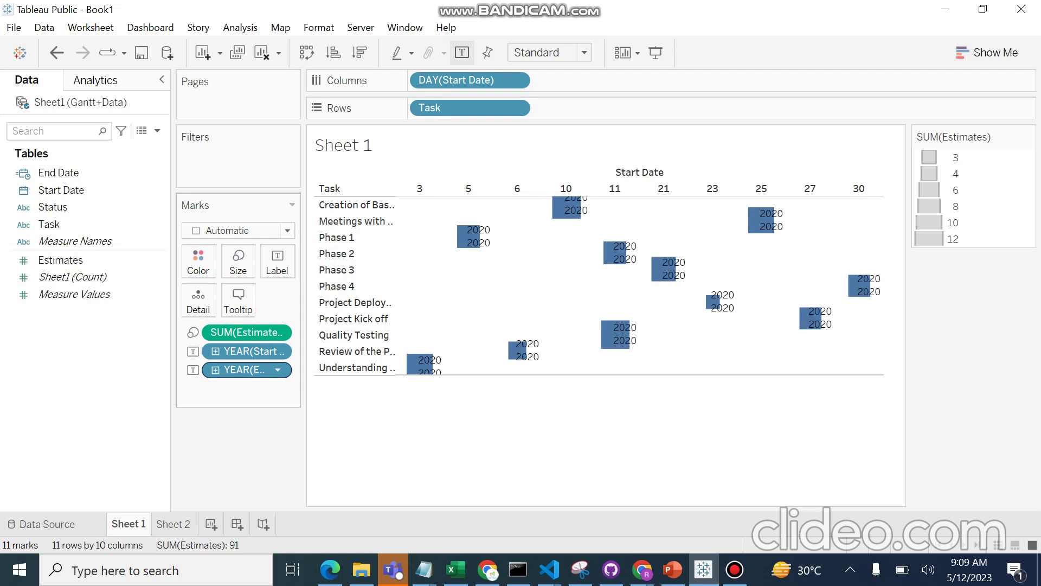
# - Change the End Date label from year to the discrete Day date part
pyautogui.doubleClick(244, 369)
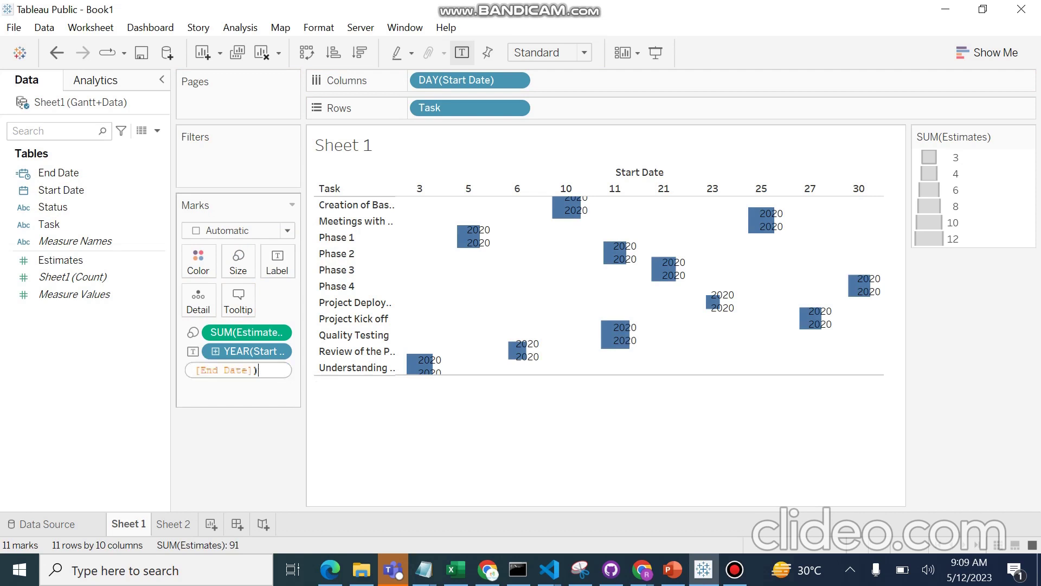
pyautogui.press('Return')
pyautogui.click(285, 369)
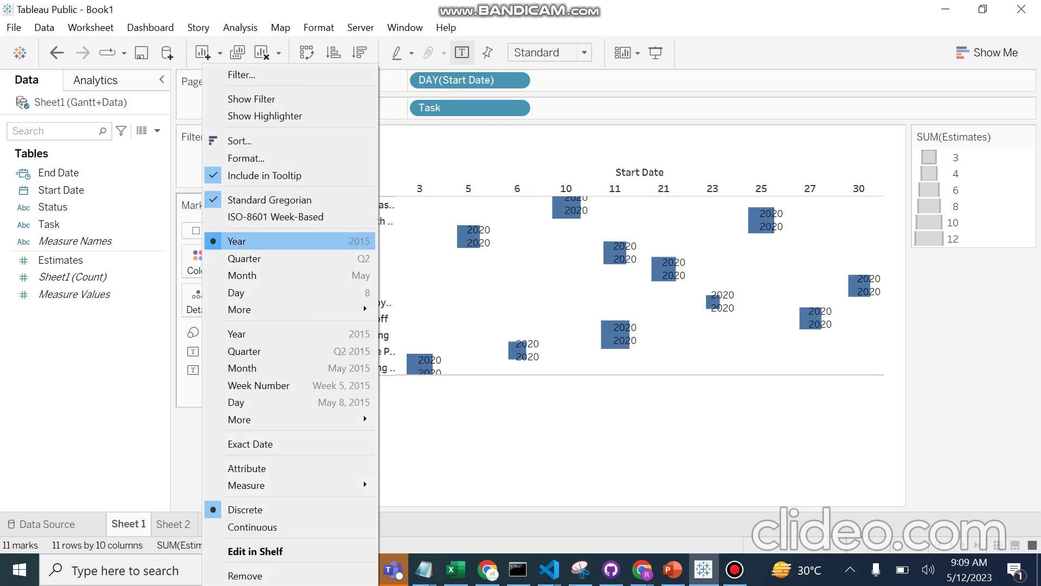
pyautogui.click(236, 292)
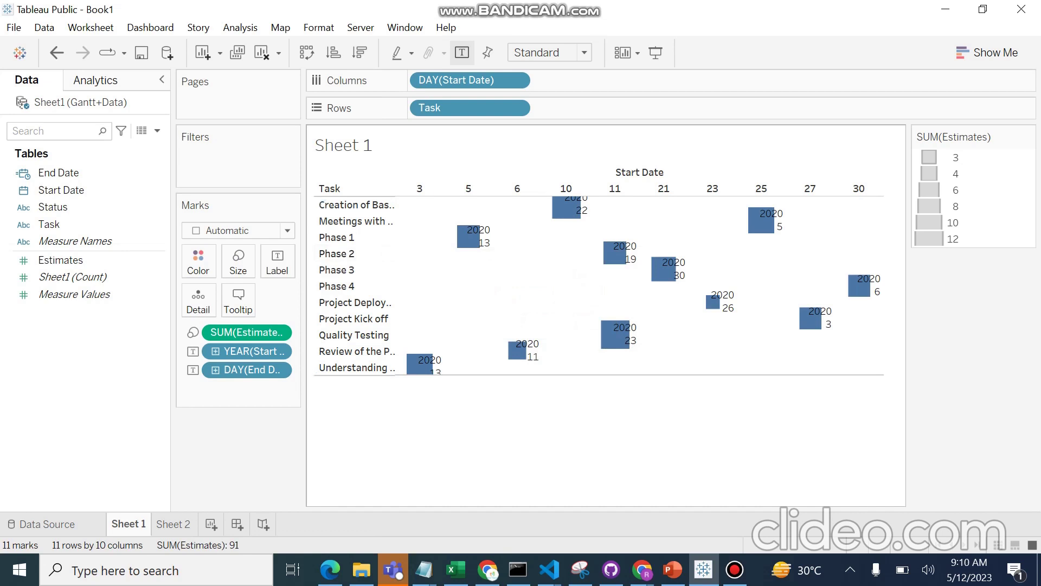
# - Fit the chart to Entire View and color the marks by the Status field
pyautogui.click(549, 52)
pyautogui.click(539, 107)
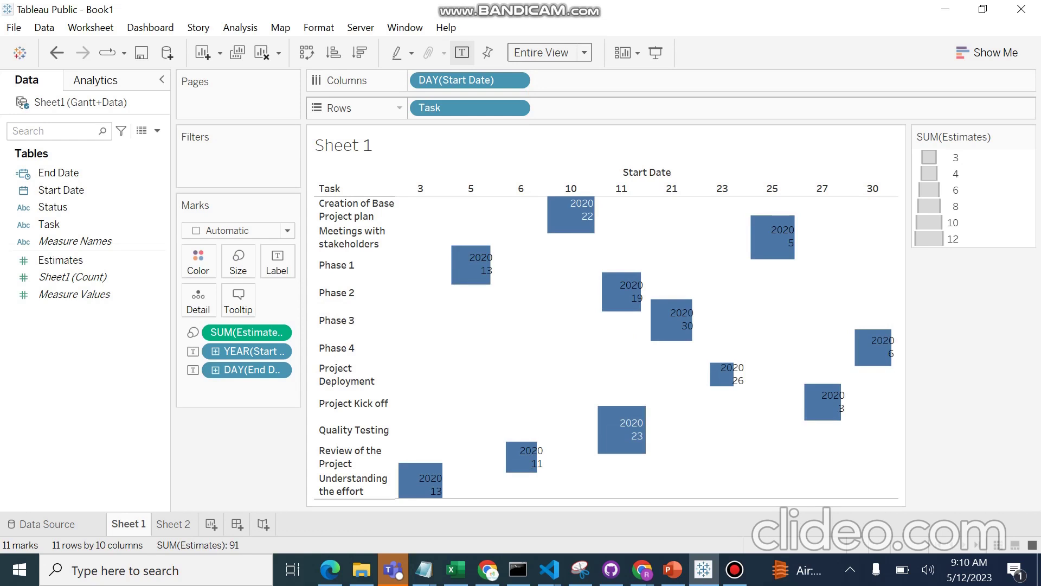
pyautogui.click(53, 206)
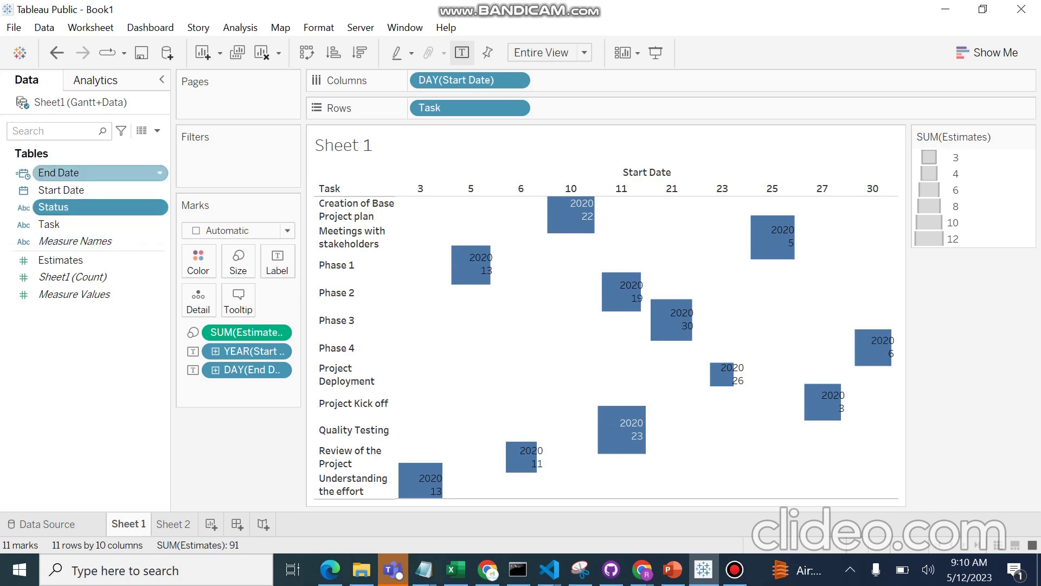
pyautogui.moveTo(53, 207); pyautogui.dragTo(200, 263)
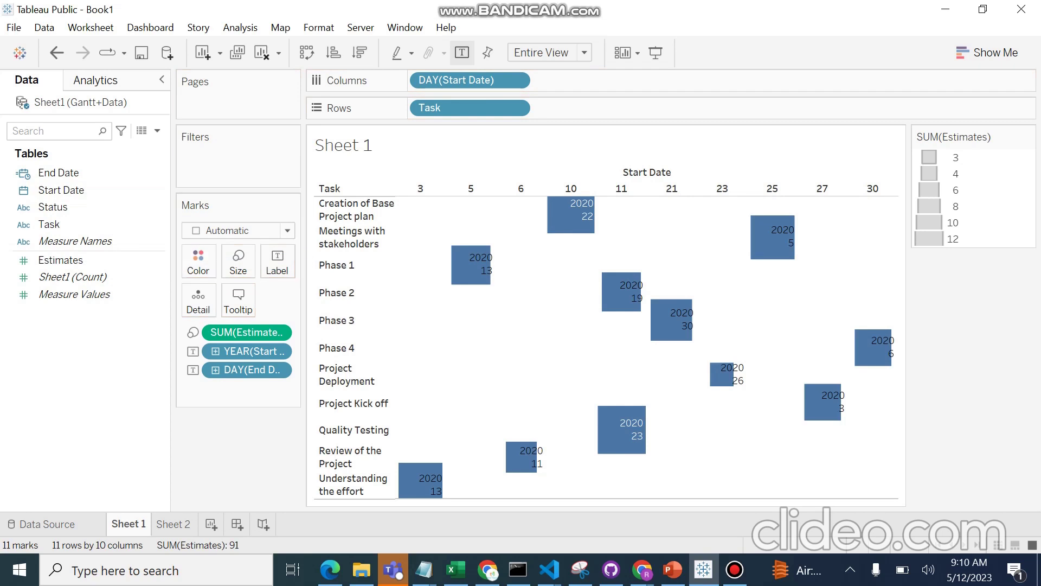
pyautogui.moveTo(53, 207); pyautogui.dragTo(198, 260)
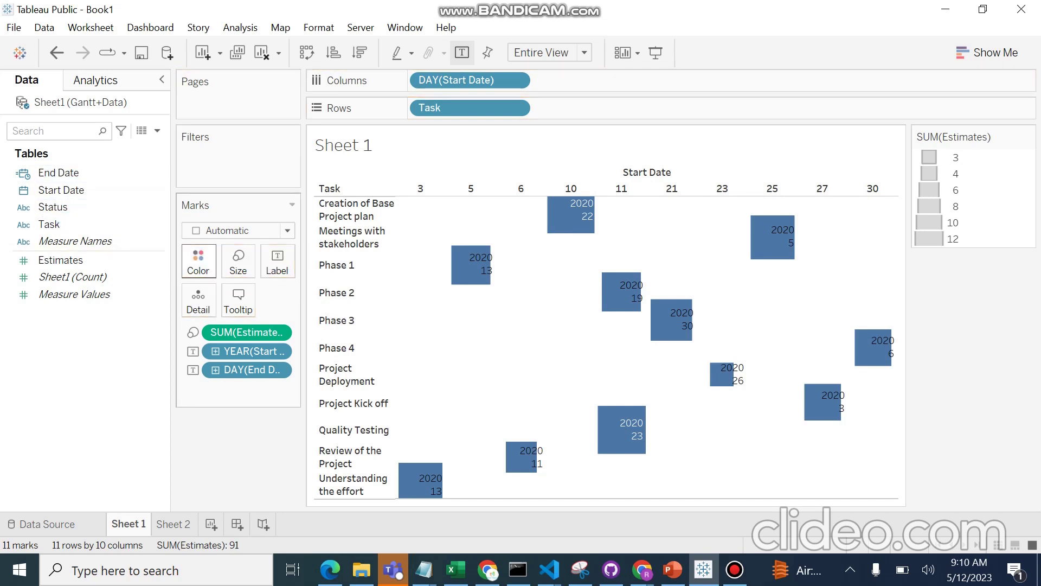
pyautogui.moveTo(53, 207); pyautogui.dragTo(198, 259)
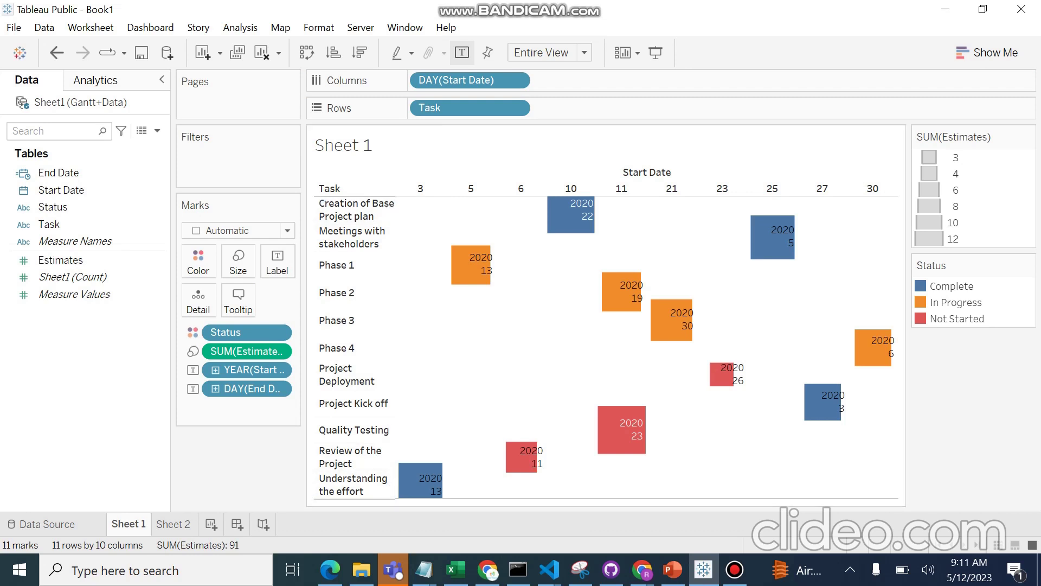
# - Open the sort settings of the Task field in the rows and set Sort By to Field
pyautogui.click(460, 107)
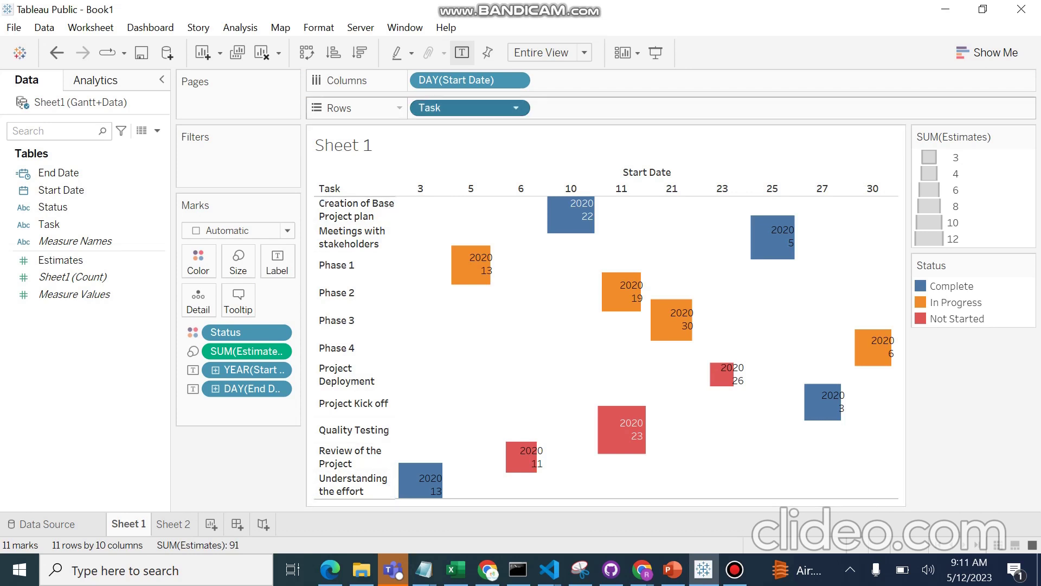
pyautogui.click(515, 108)
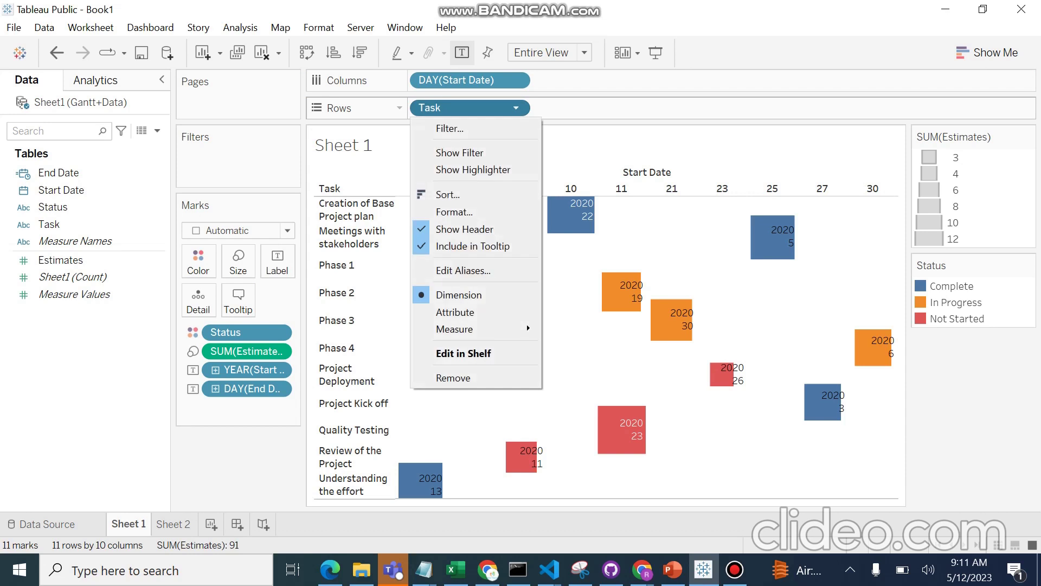
pyautogui.press('Escape')
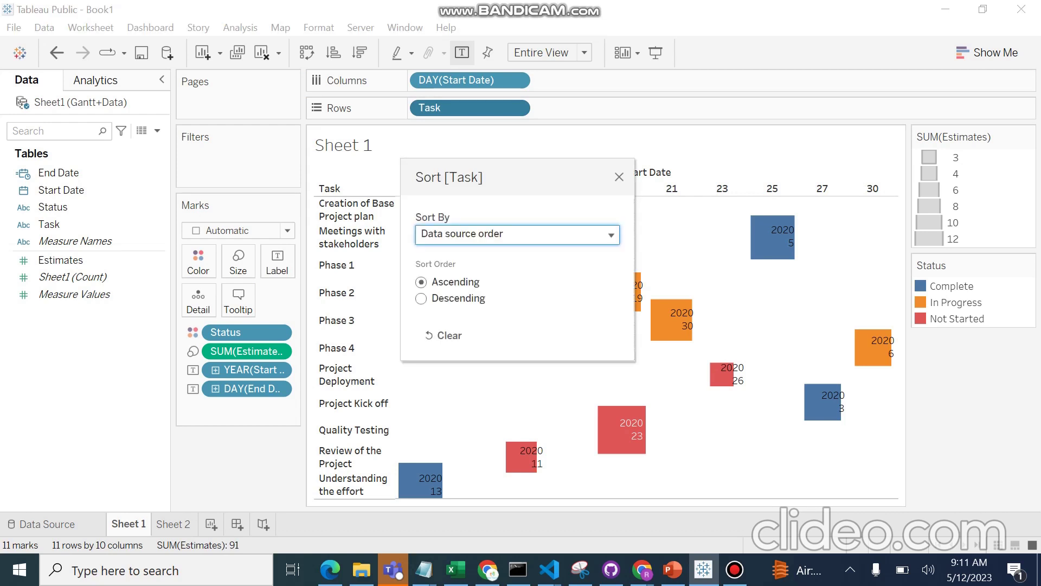
pyautogui.hotkey('alt', 'Down')
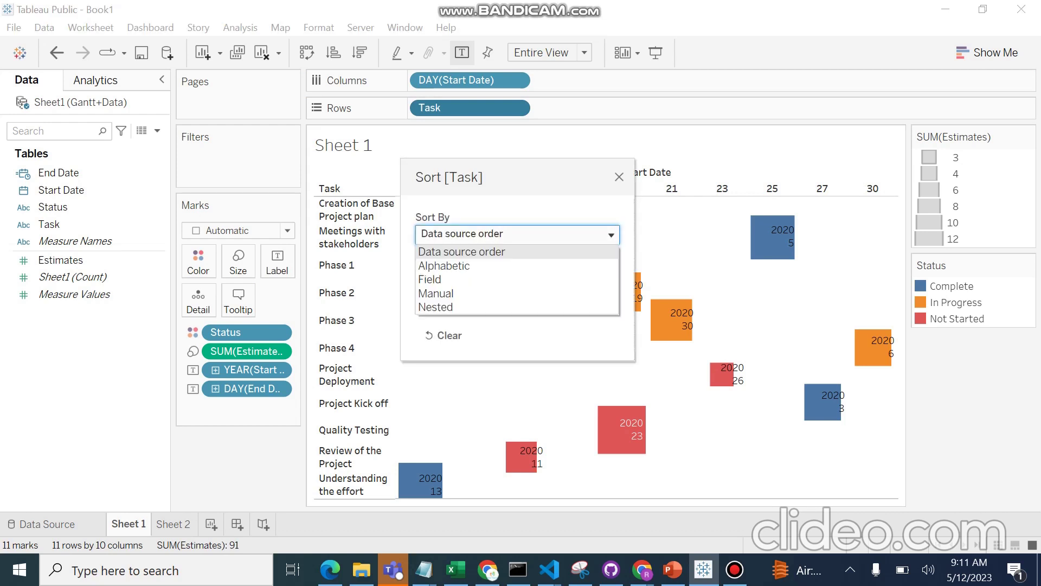
pyautogui.press('Down')
pyautogui.press('Escape')
pyautogui.press('Down')
pyautogui.press('Down')
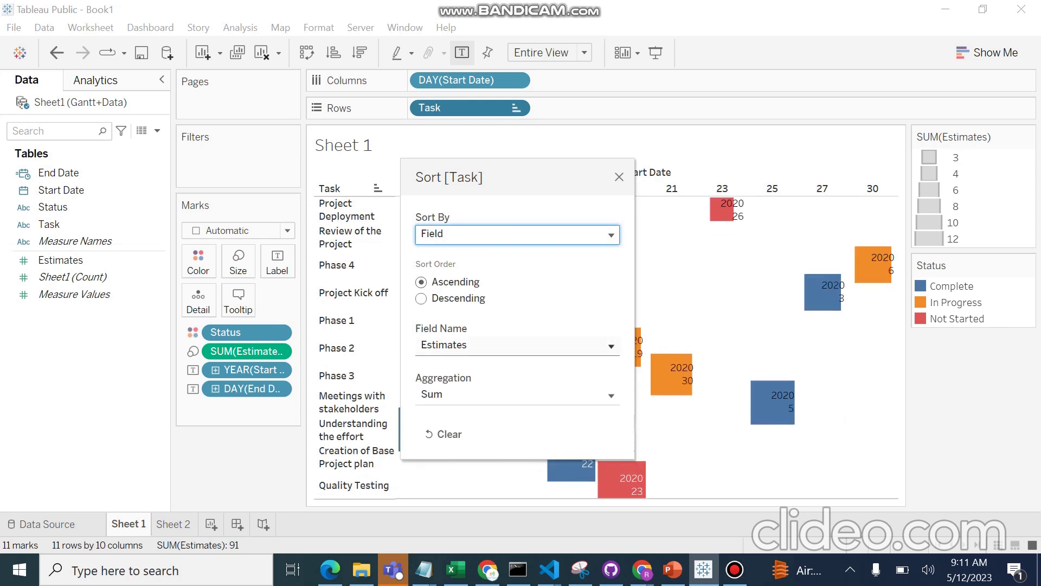
# - Sort the tasks by the Start Date field with the Minimum aggregation, and close the sort settings
pyautogui.press('Tab')
pyautogui.hotkey('alt', 'Down')
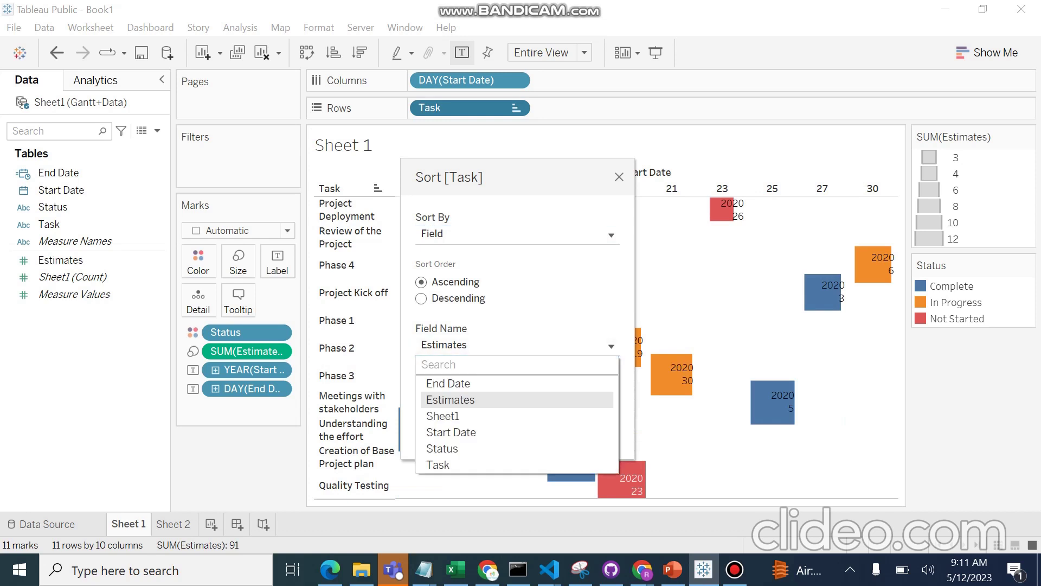
pyautogui.press('Down')
pyautogui.press('Down')
pyautogui.press('Return')
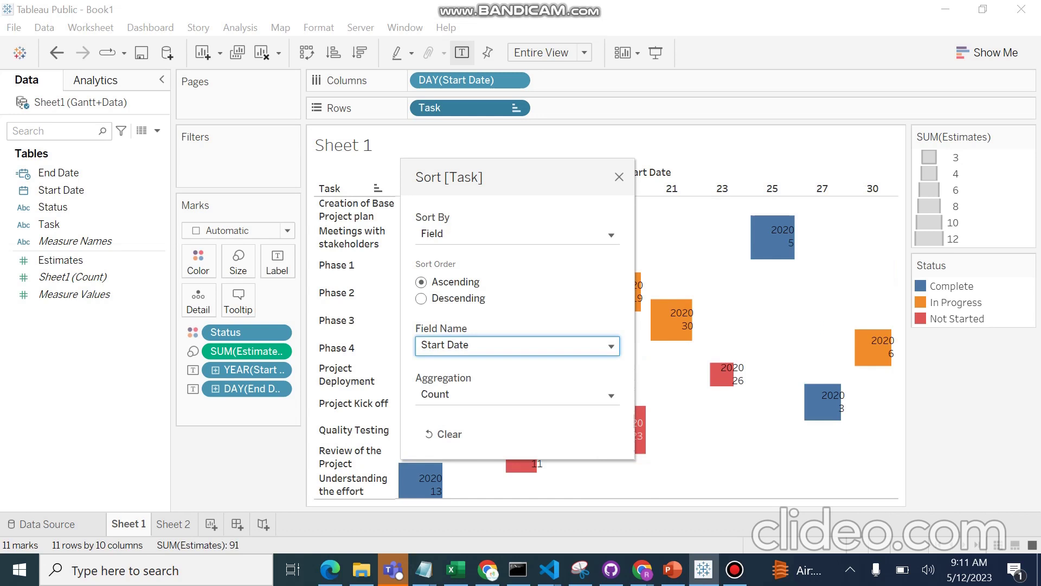
pyautogui.press('Tab')
pyautogui.hotkey('alt', 'Down')
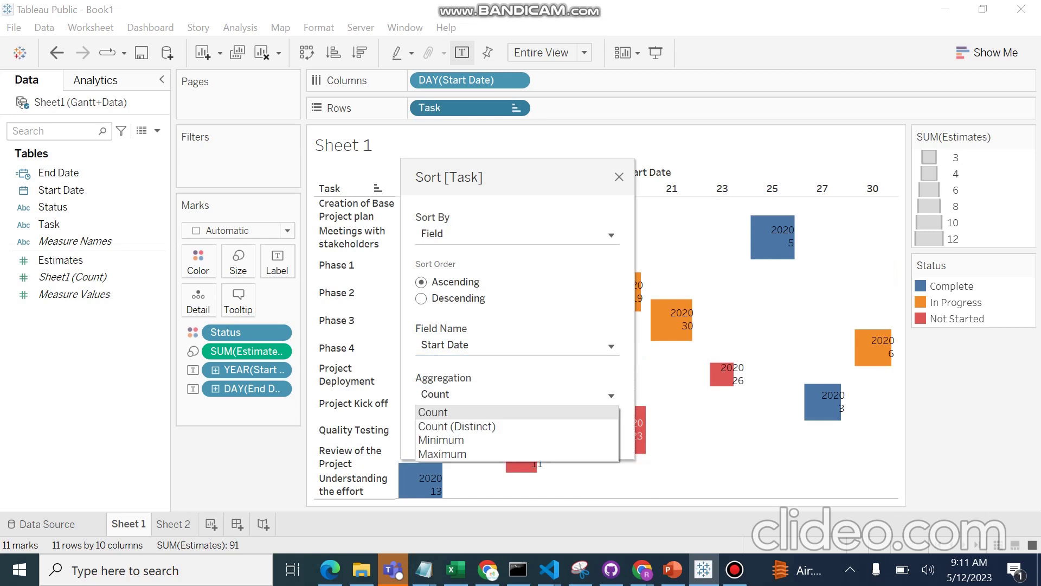
pyautogui.press('Down')
pyautogui.press('Down')
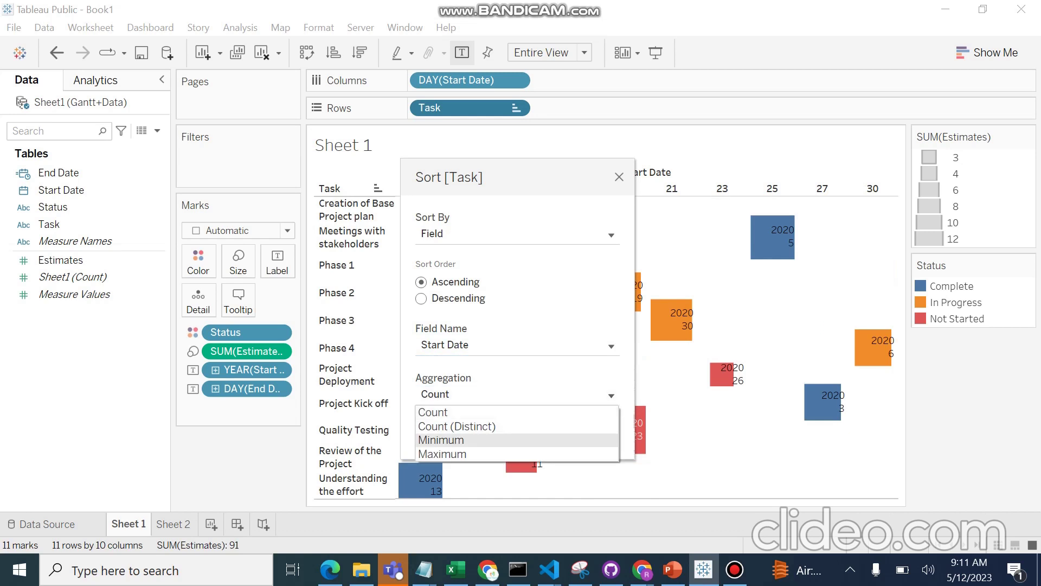
pyautogui.press('Return')
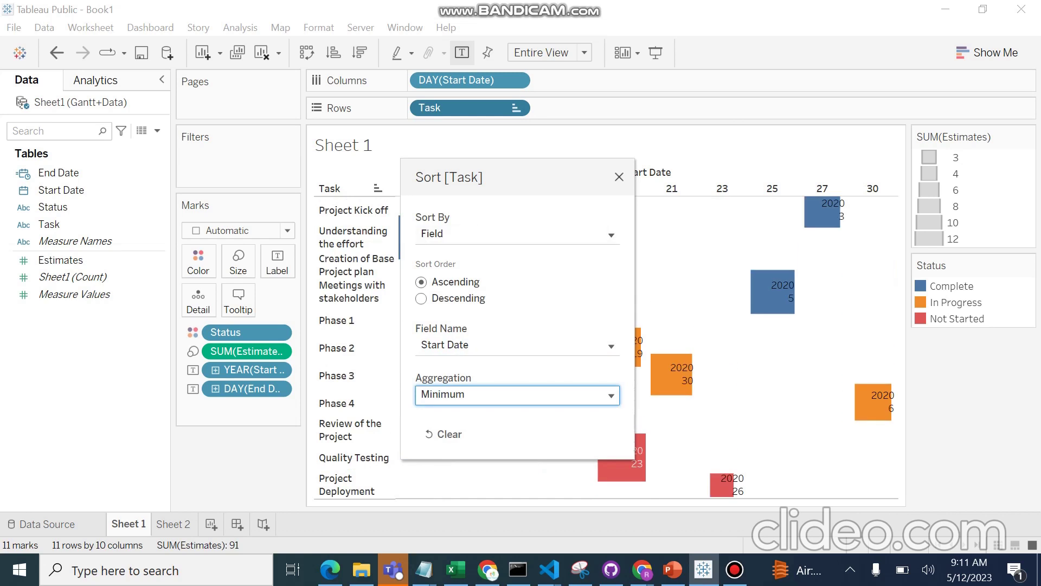
pyautogui.press('Escape')
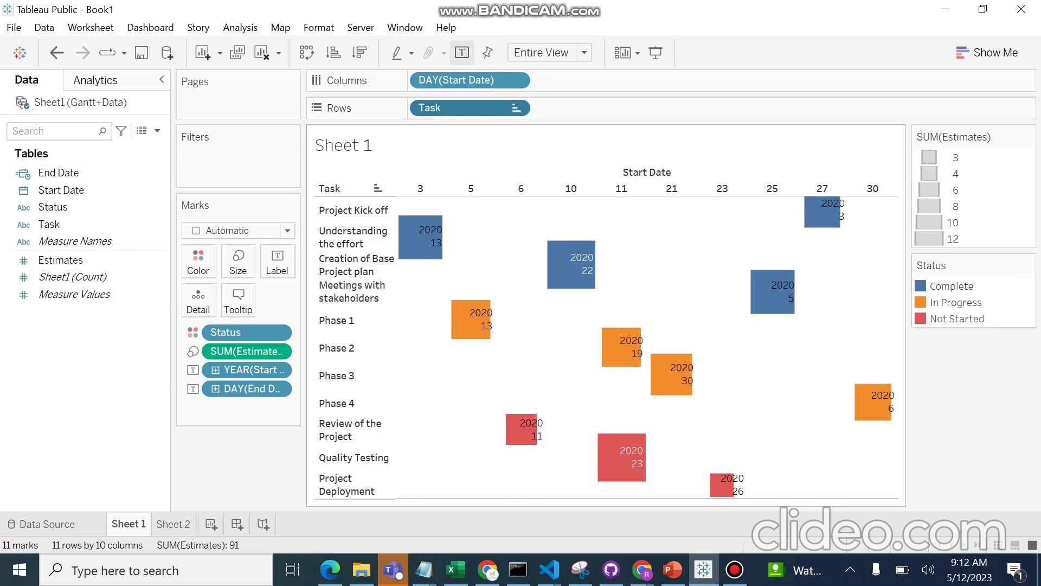
# - Create a calculated field named Today with the formula TODAY(), and apply and save it
pyautogui.moveTo(588, 284)
pyautogui.click(156, 131)
pyautogui.click(77, 148)
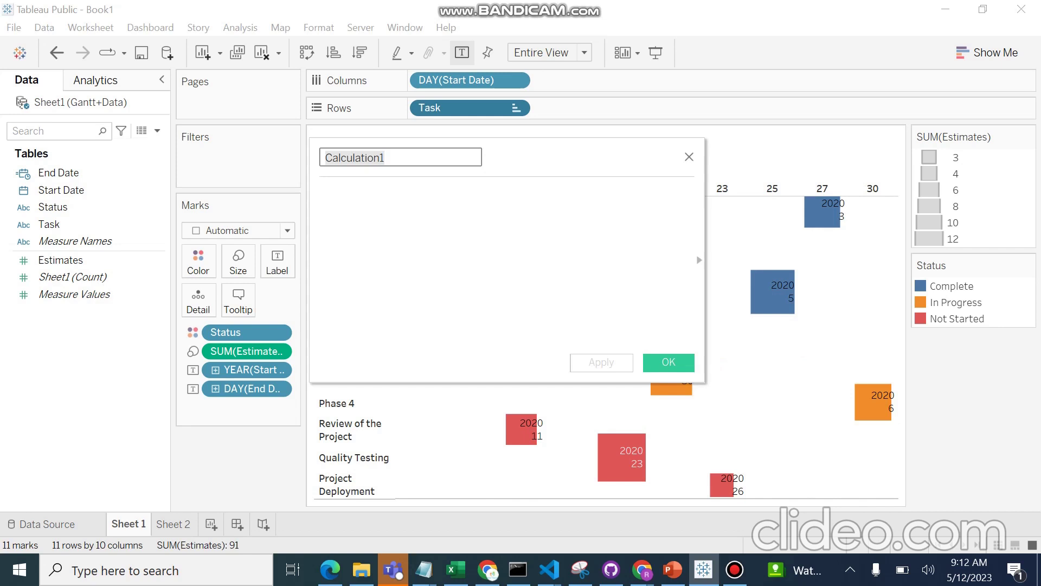
pyautogui.write('T')
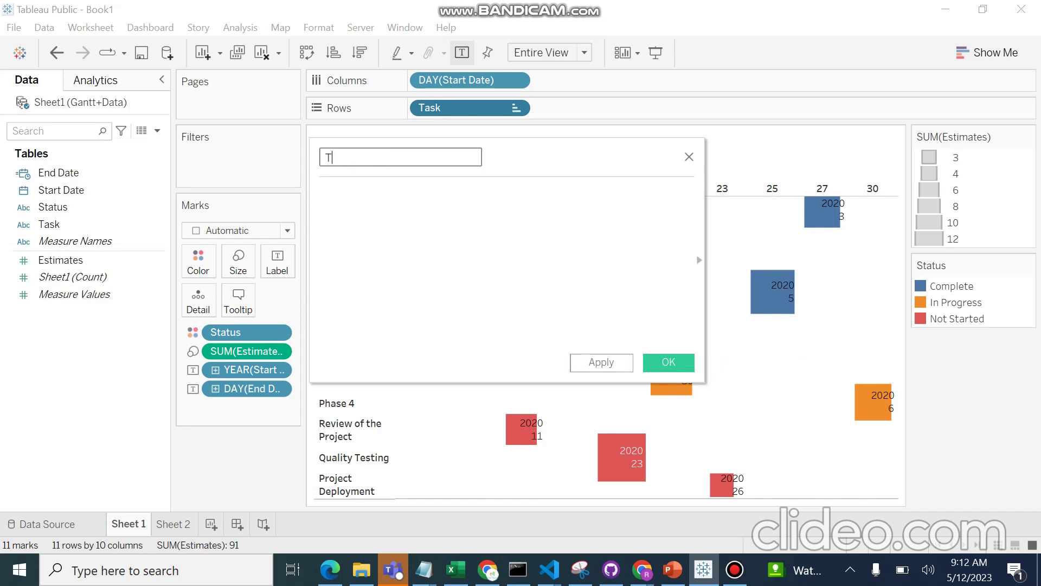
pyautogui.write('oday')
pyautogui.click(322, 193)
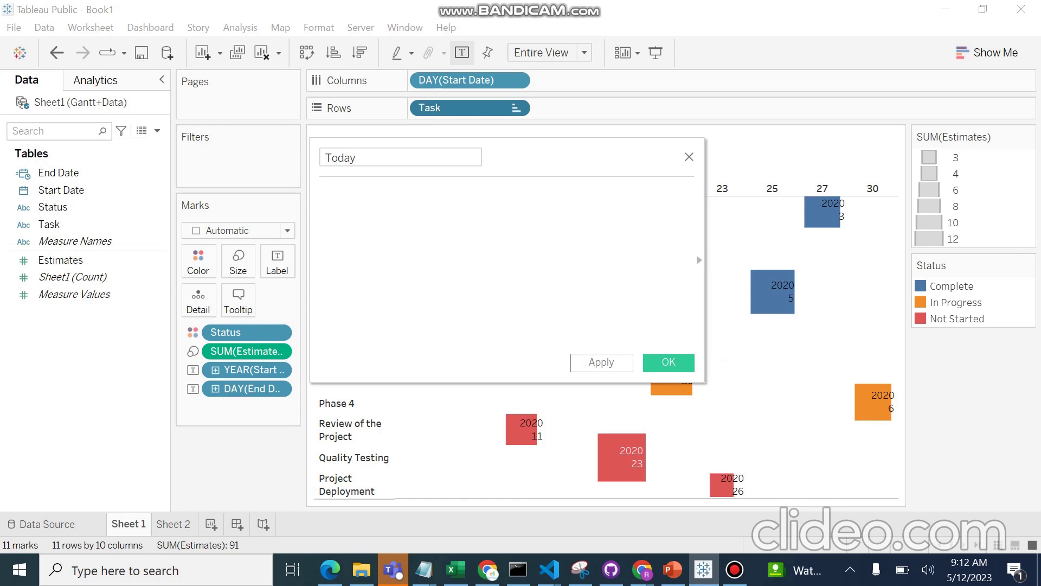
pyautogui.write('t')
pyautogui.press('Return')
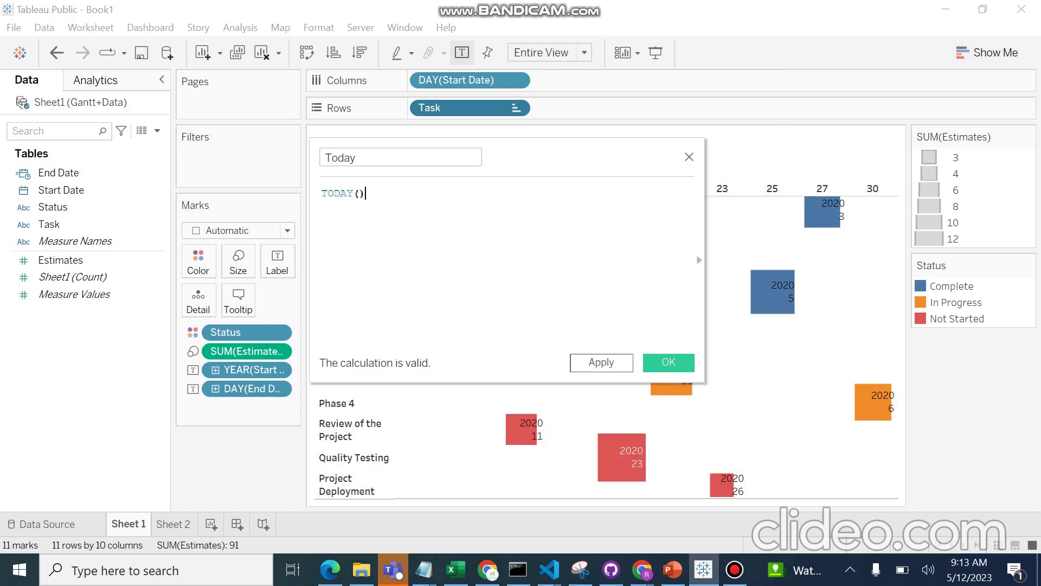
pyautogui.click(601, 362)
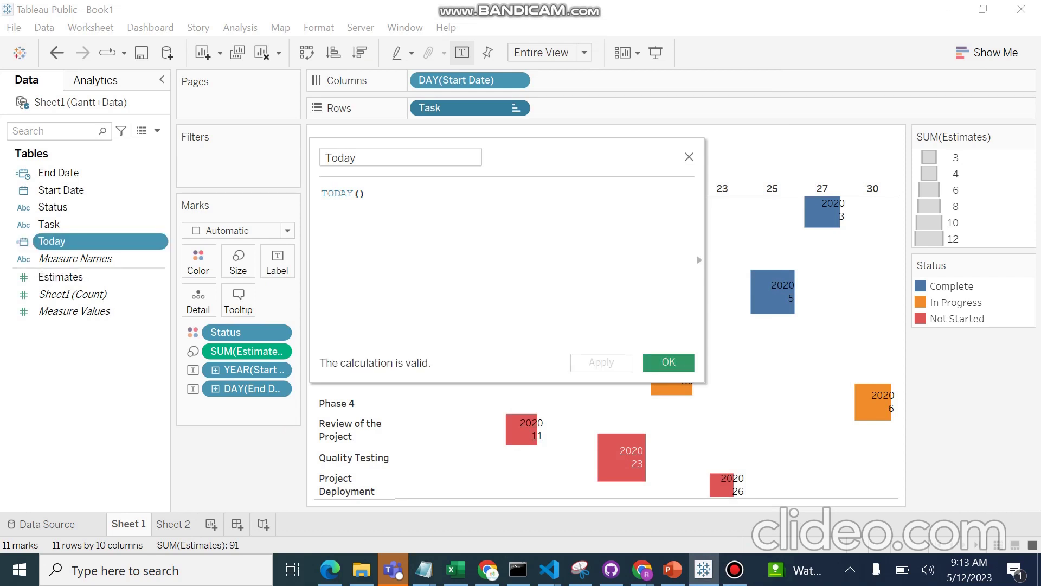
pyautogui.click(669, 361)
pyautogui.moveTo(675, 374)
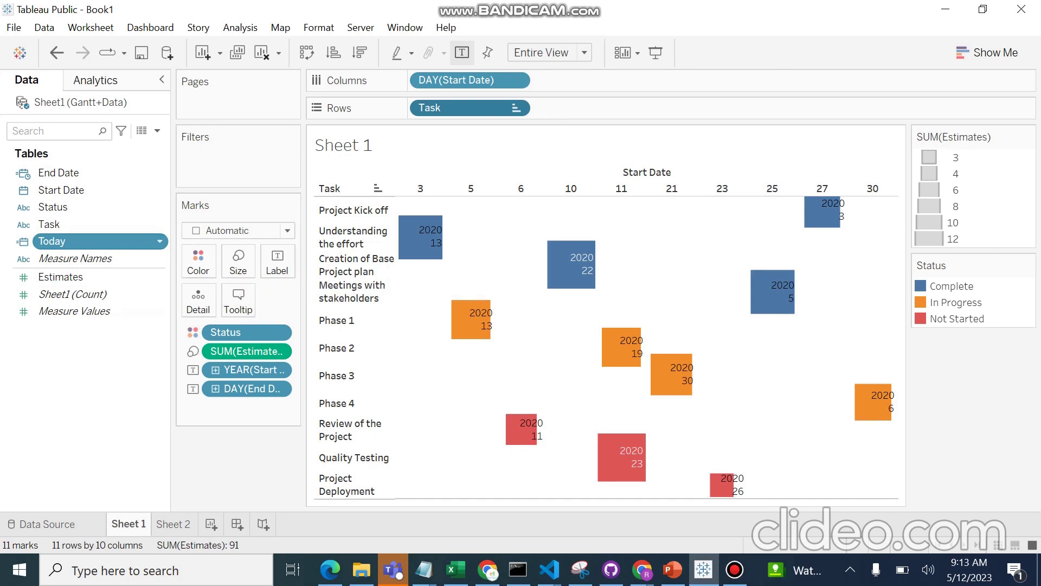
# - Add the Today field as a label on the marks and set it to the Day date part
pyautogui.moveTo(51, 241); pyautogui.dragTo(277, 261)
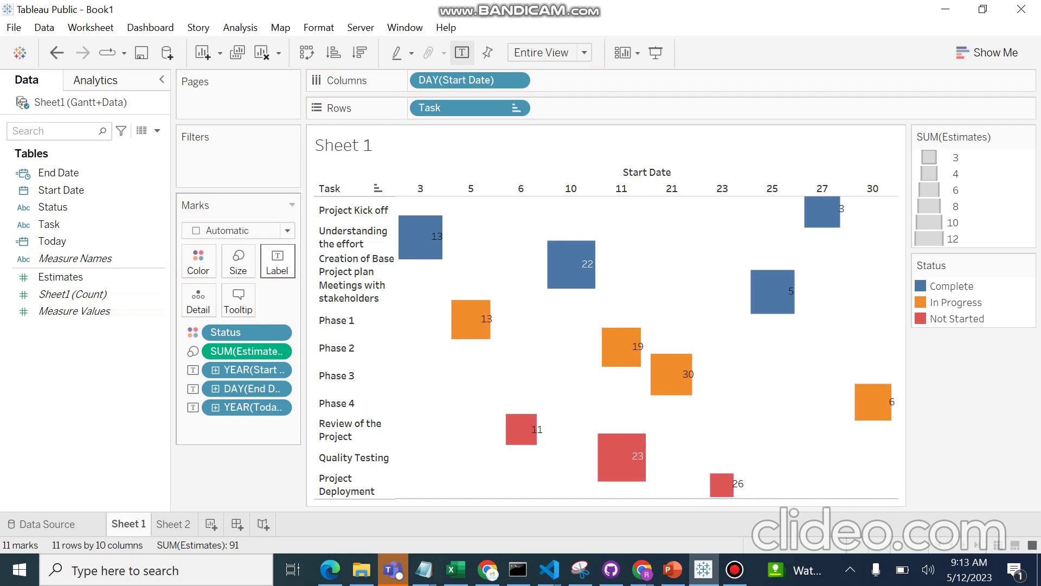
pyautogui.moveTo(429, 241)
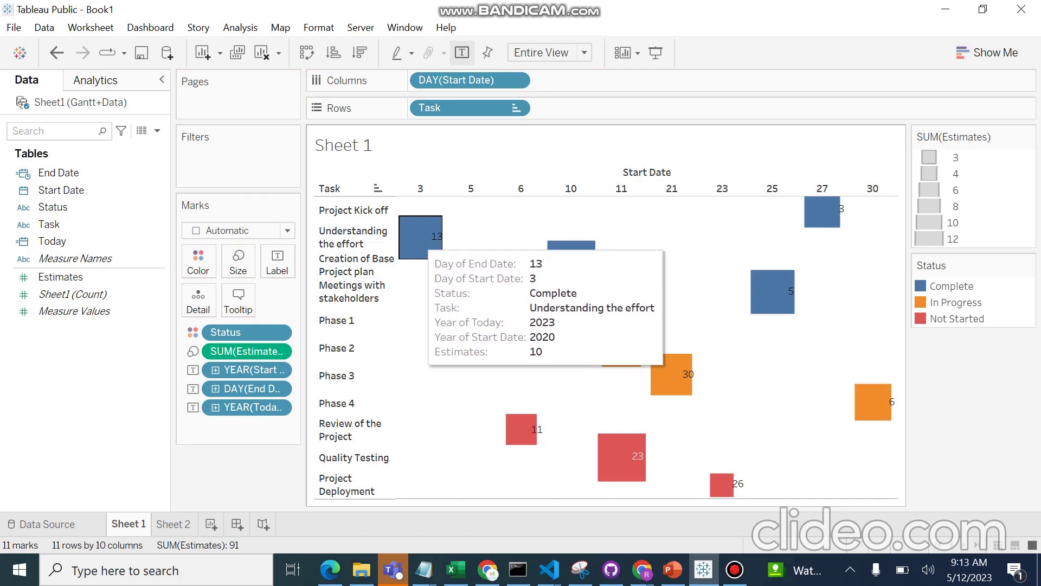
pyautogui.click(278, 407)
pyautogui.click(239, 293)
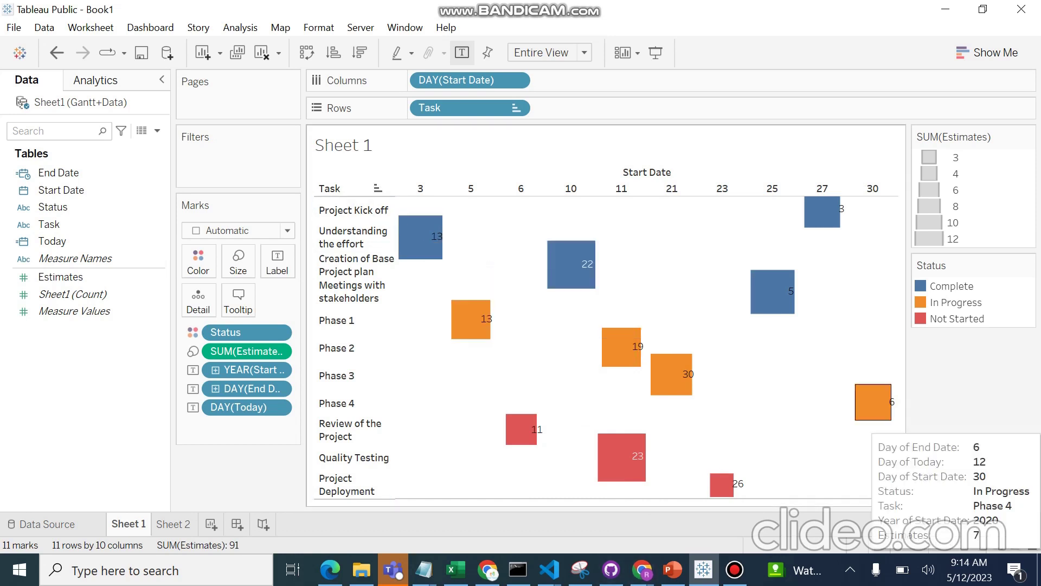
pyautogui.moveTo(780, 303)
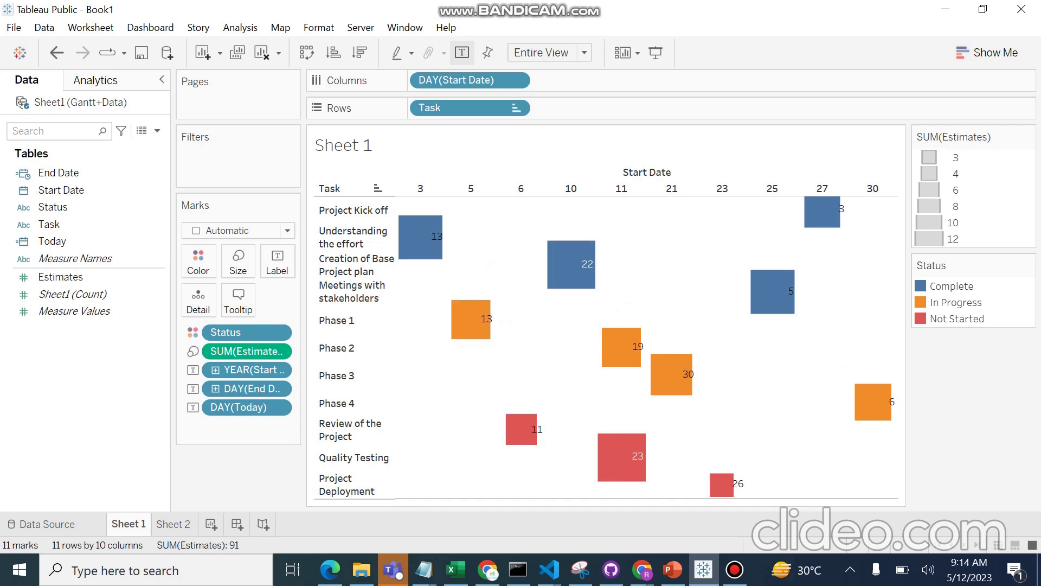
pyautogui.moveTo(735, 569)
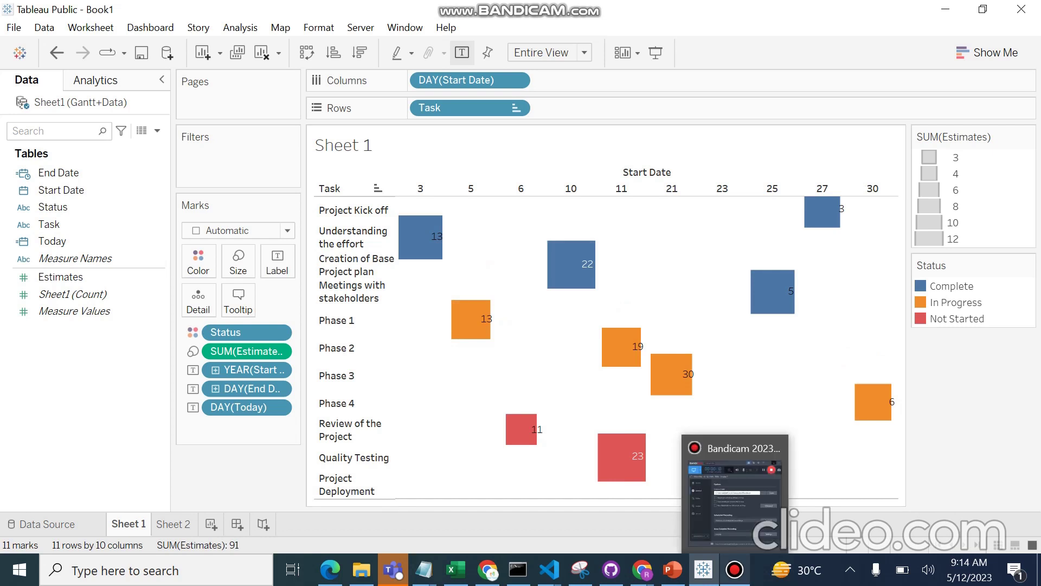